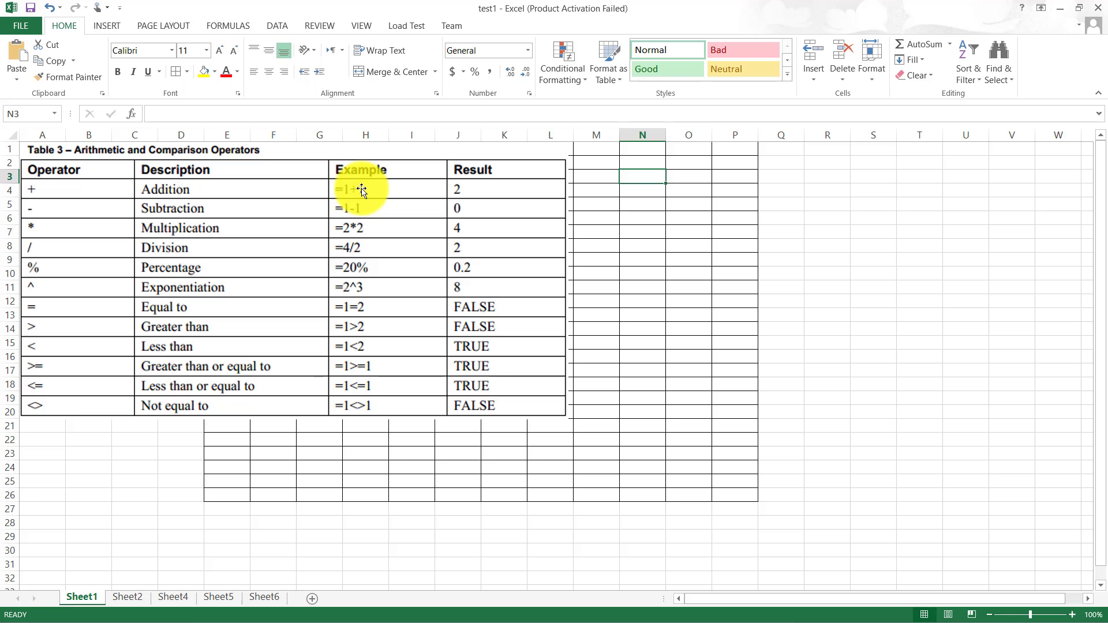
- Enter the addition formula =1+7 in cell N3 and reselect the cell to show its formula
key(F2)
text(=)
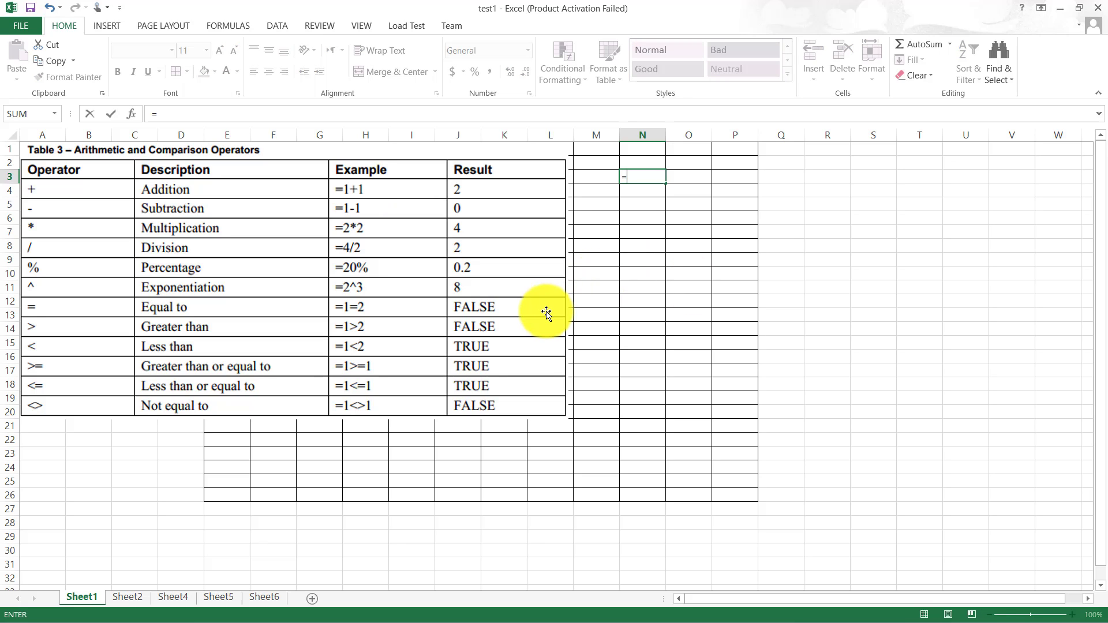
text(1+7)
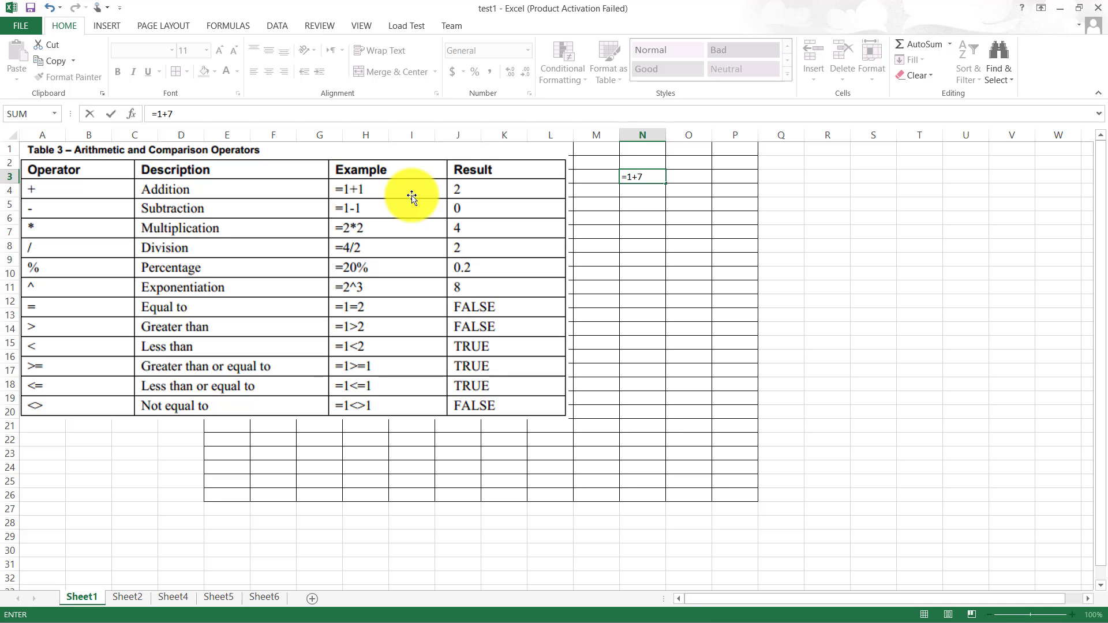
key(Return)
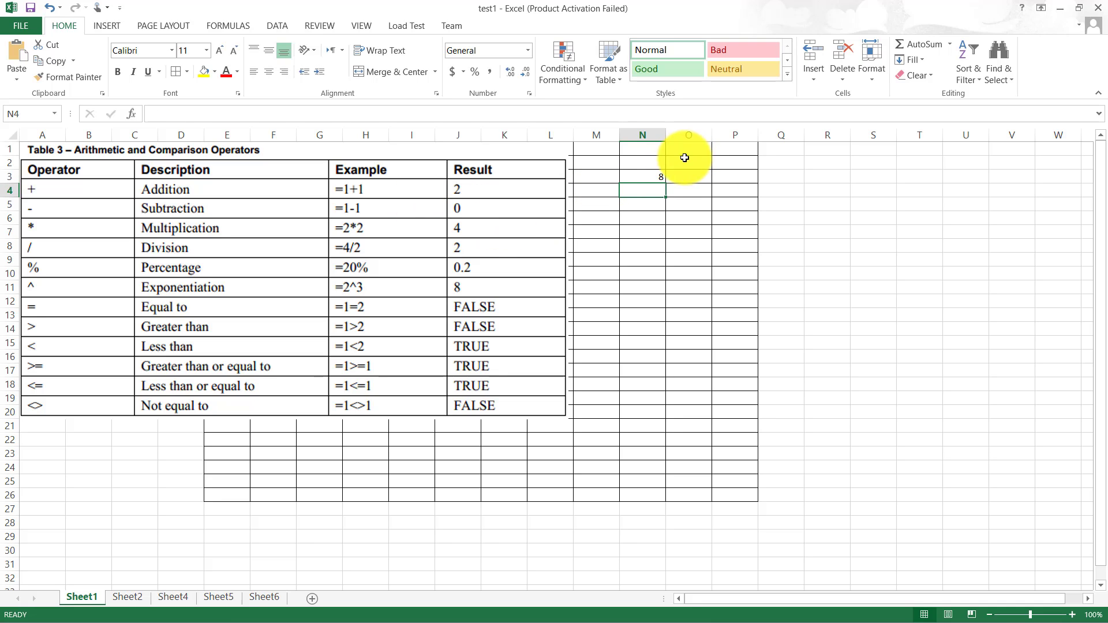
click(643, 175)
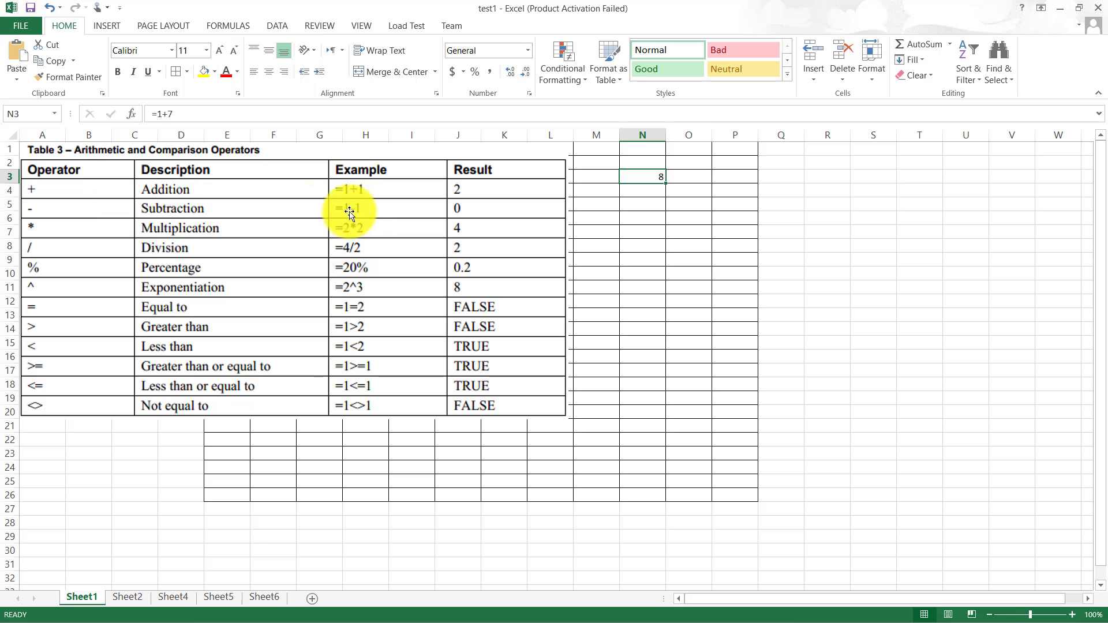
- Enter the subtraction formula =5-3 in cell N4 and reselect the cell to show its formula
click(652, 193)
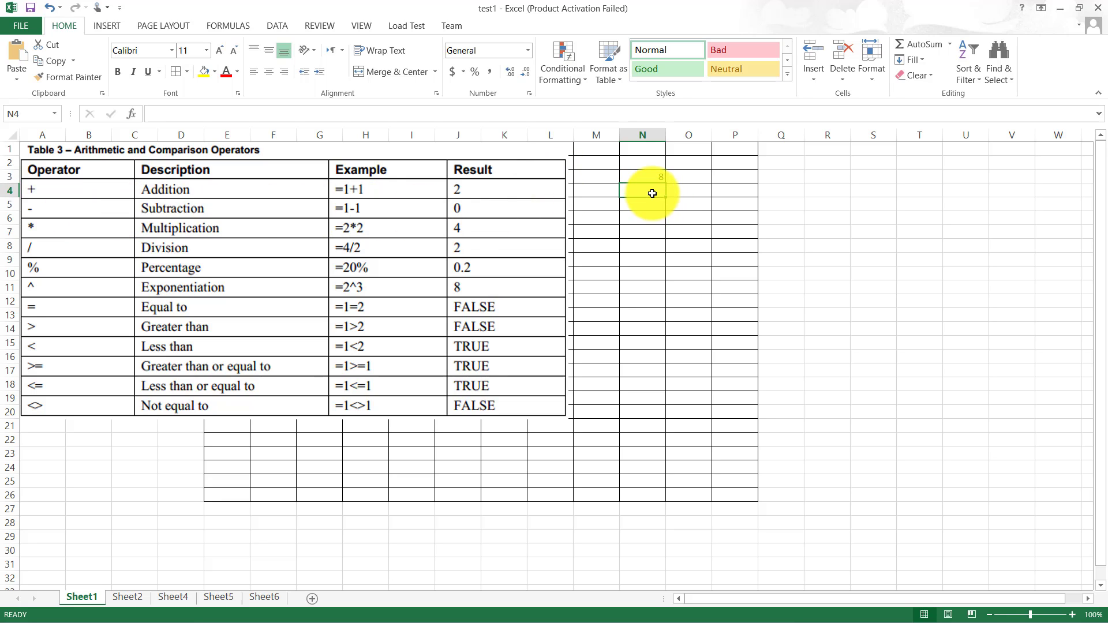
text(=)
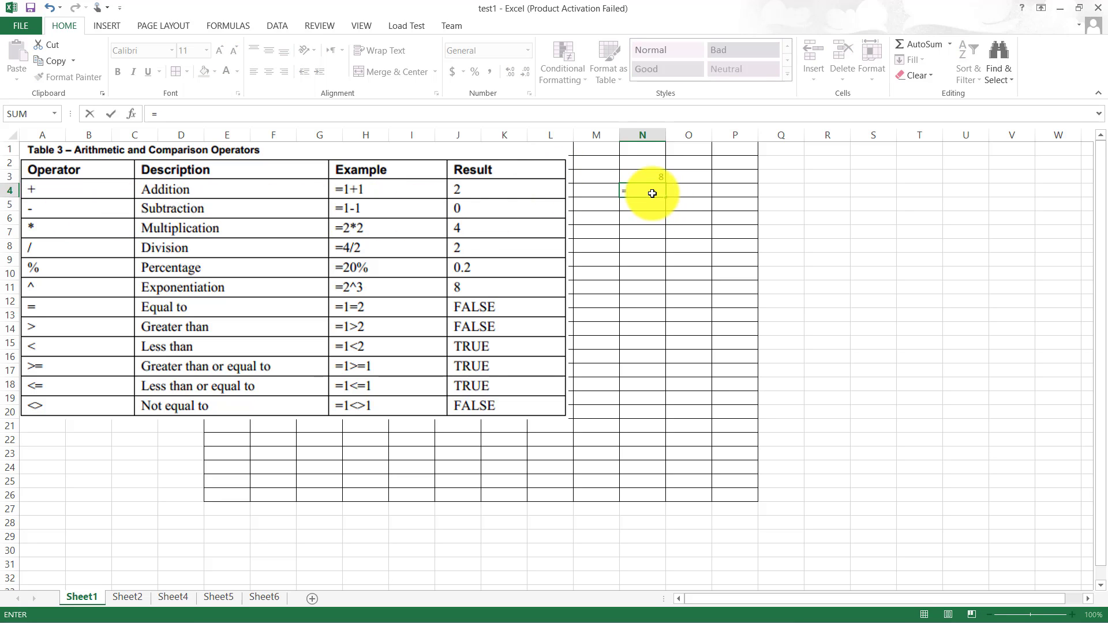
text(5)
text(-3)
key(Return)
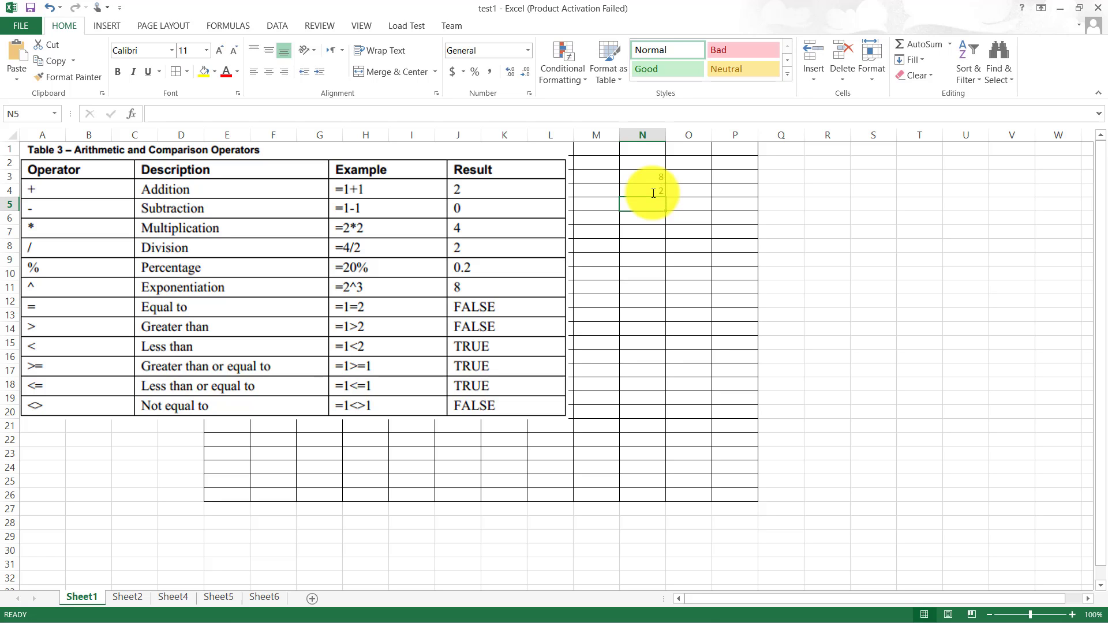
click(643, 192)
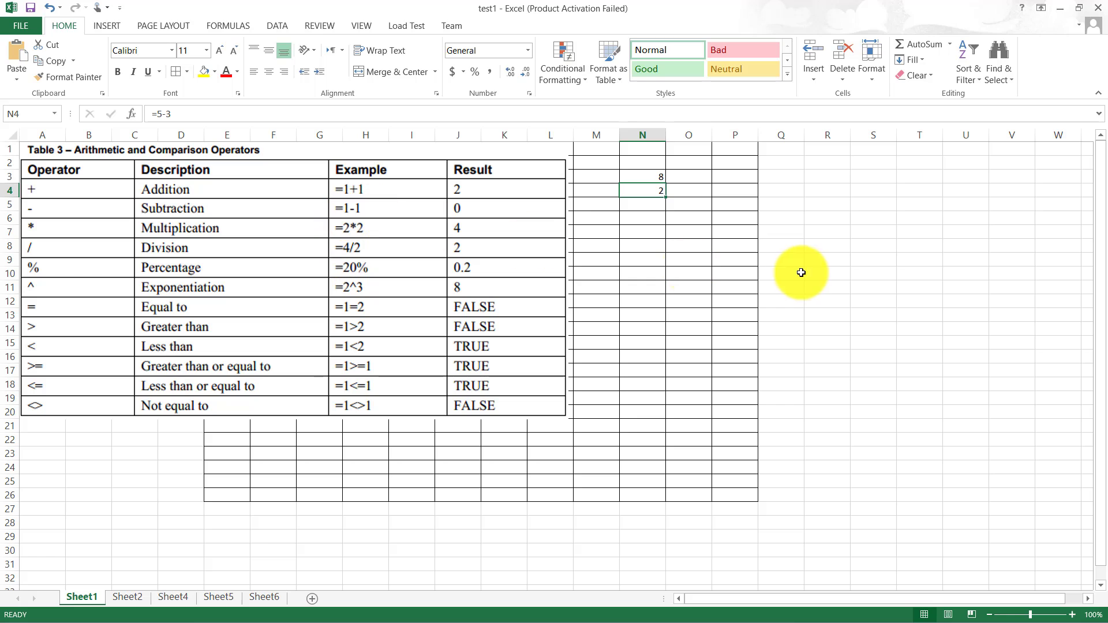
- Enter the multiplication formula =2*3 in cell N5 and reselect the cell to show its formula
click(648, 202)
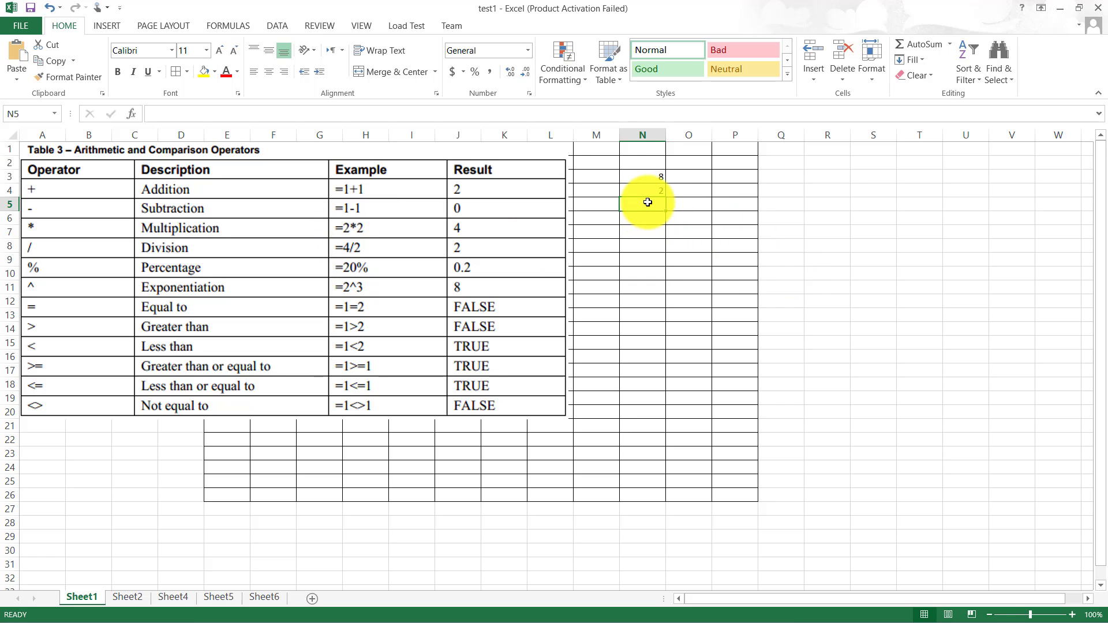
text(=2*)
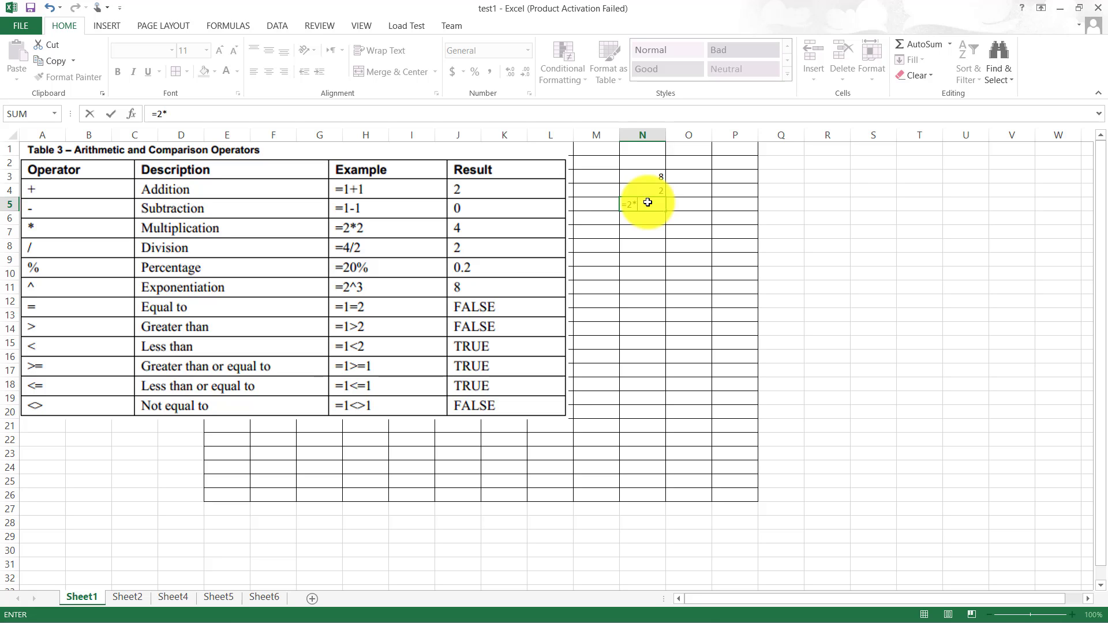
text(3)
key(Return)
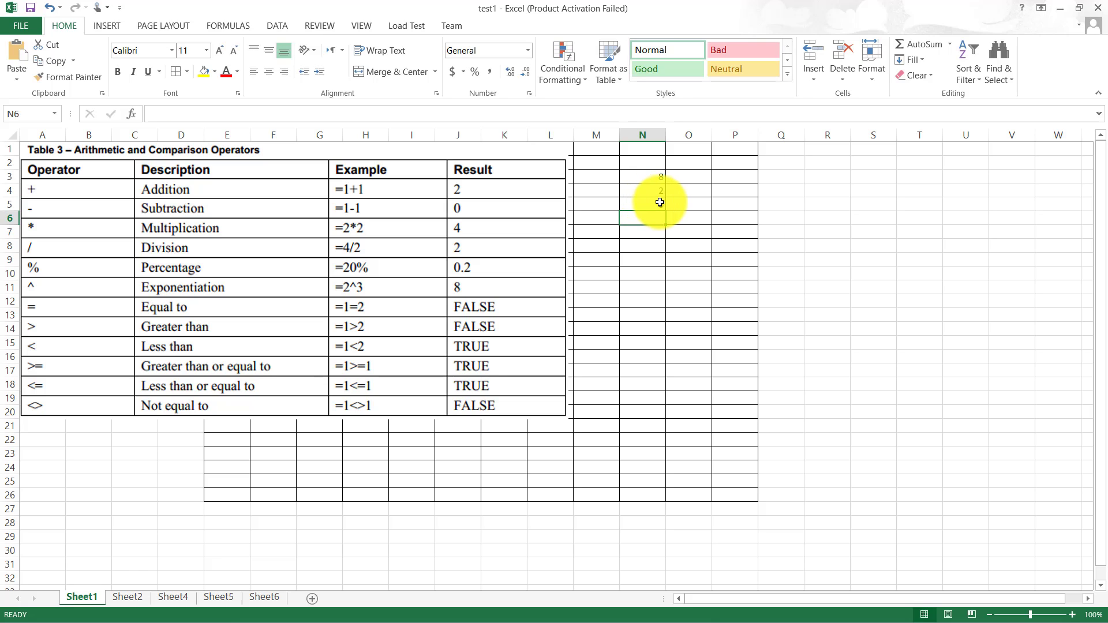
click(655, 203)
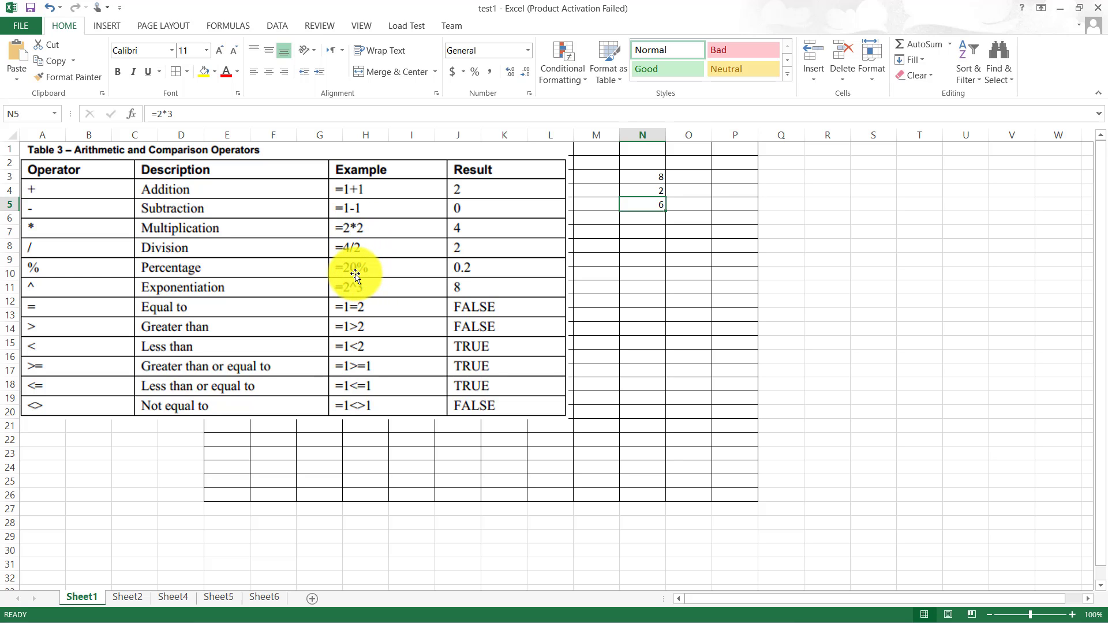
- Enter the percentage formula =20% in cell N7
click(642, 229)
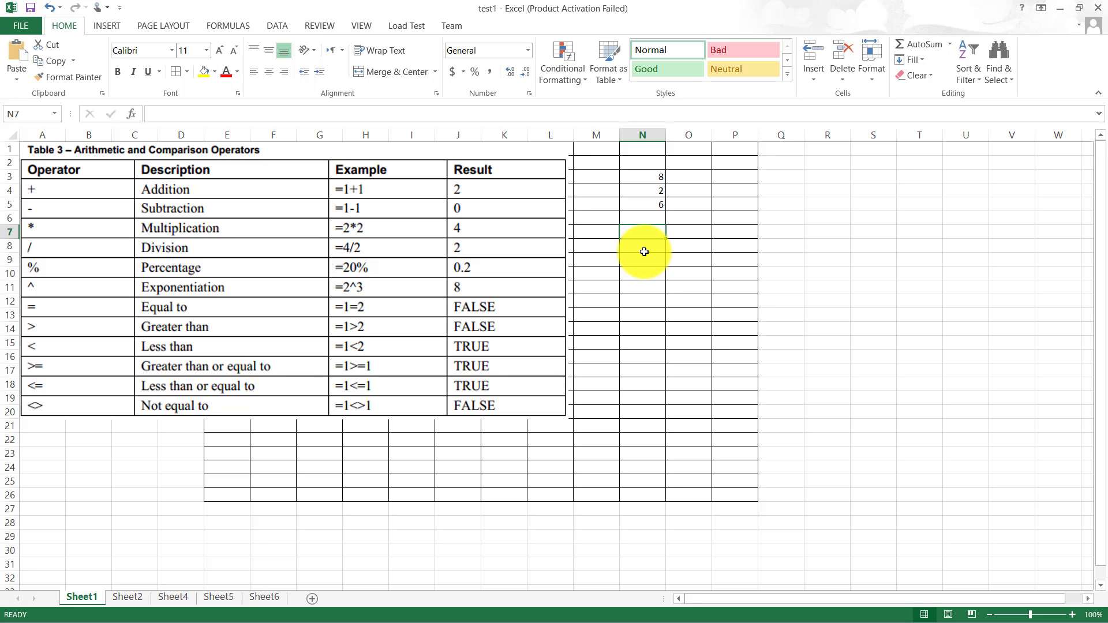
text(=)
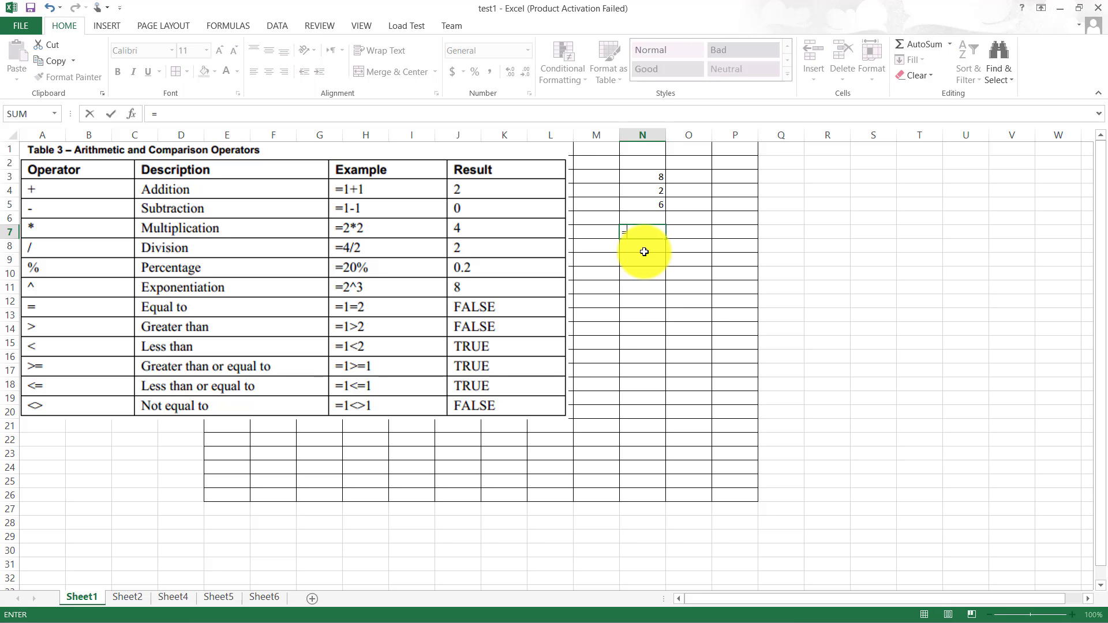
text(20)
text(%)
key(Return)
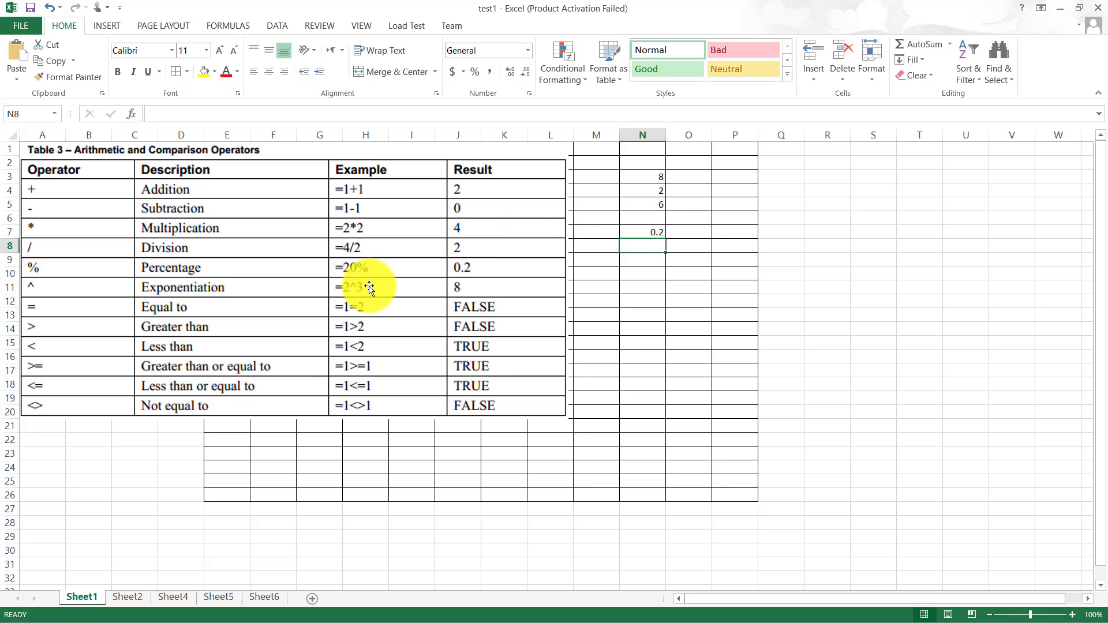
- Enter the exponentiation formula =2^3 in cell N9, keeping that cell selected
click(347, 285)
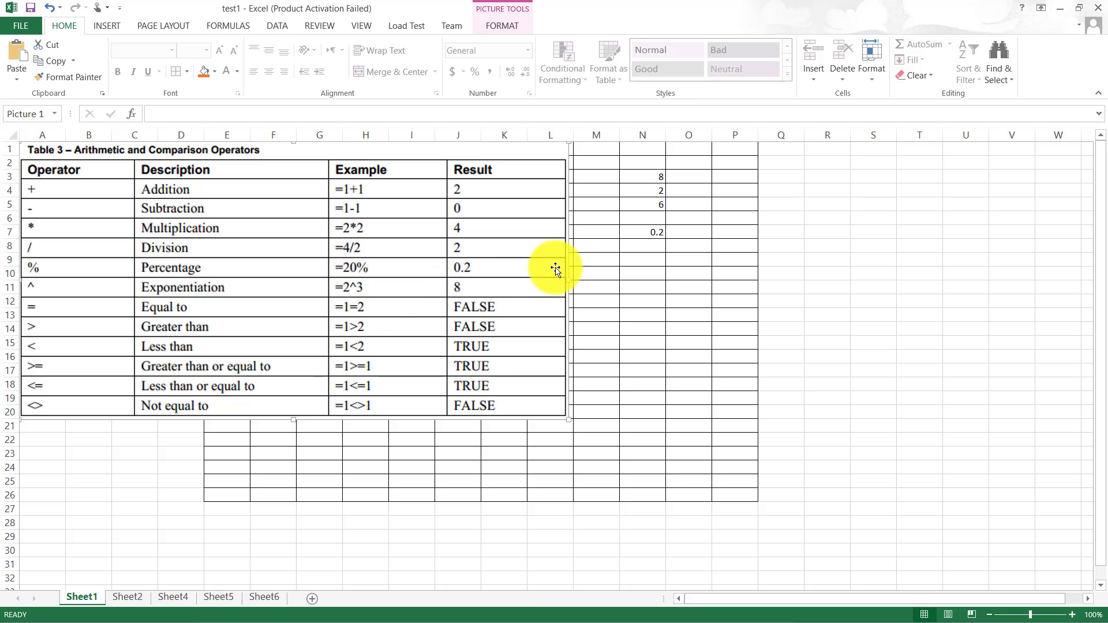
click(642, 261)
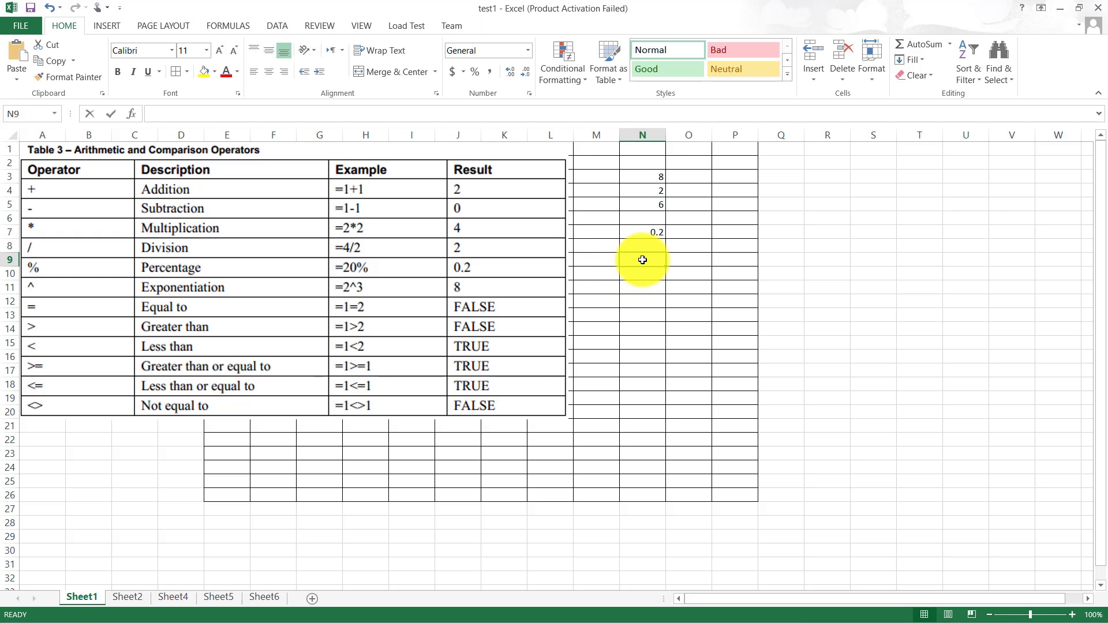
text(=2^)
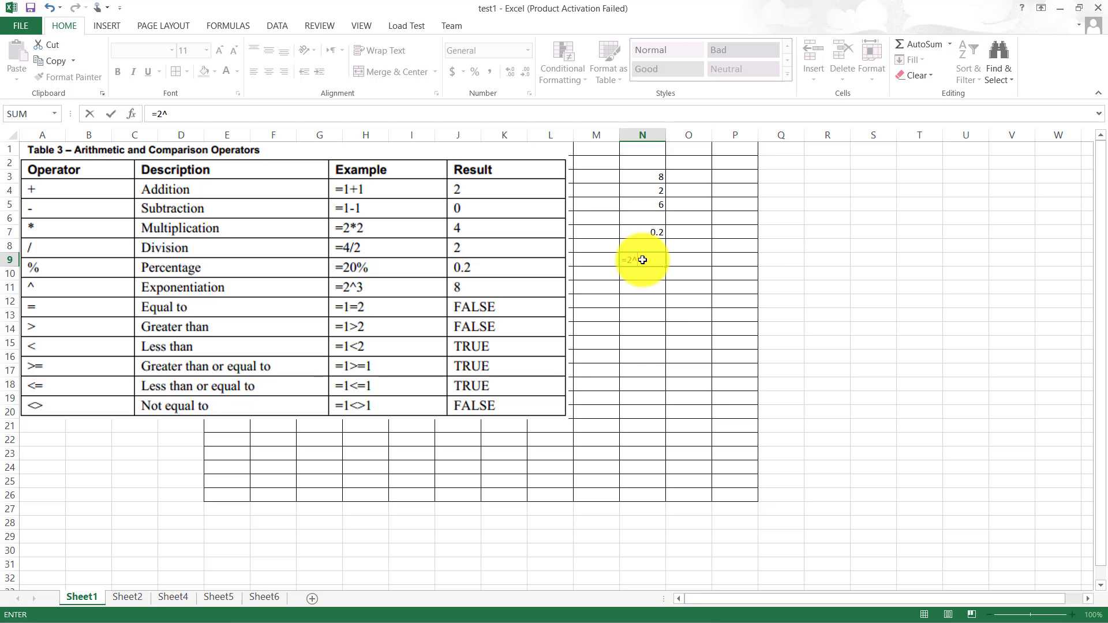
text(3)
key(ctrl+Return)
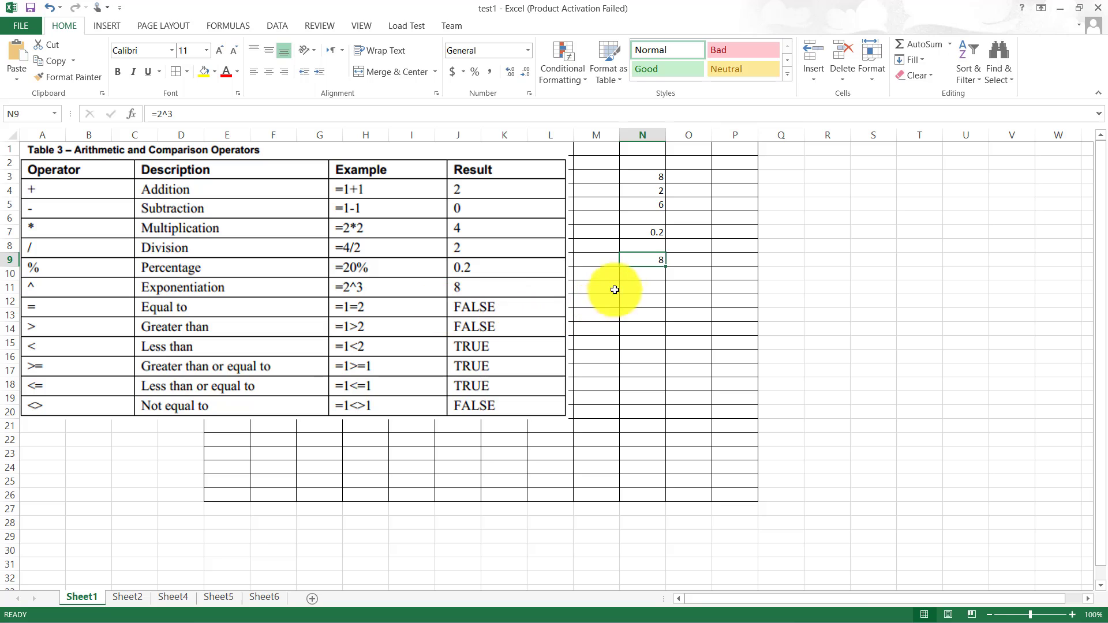
- Enter the equality comparison formula =1=2 in cell N10
click(643, 275)
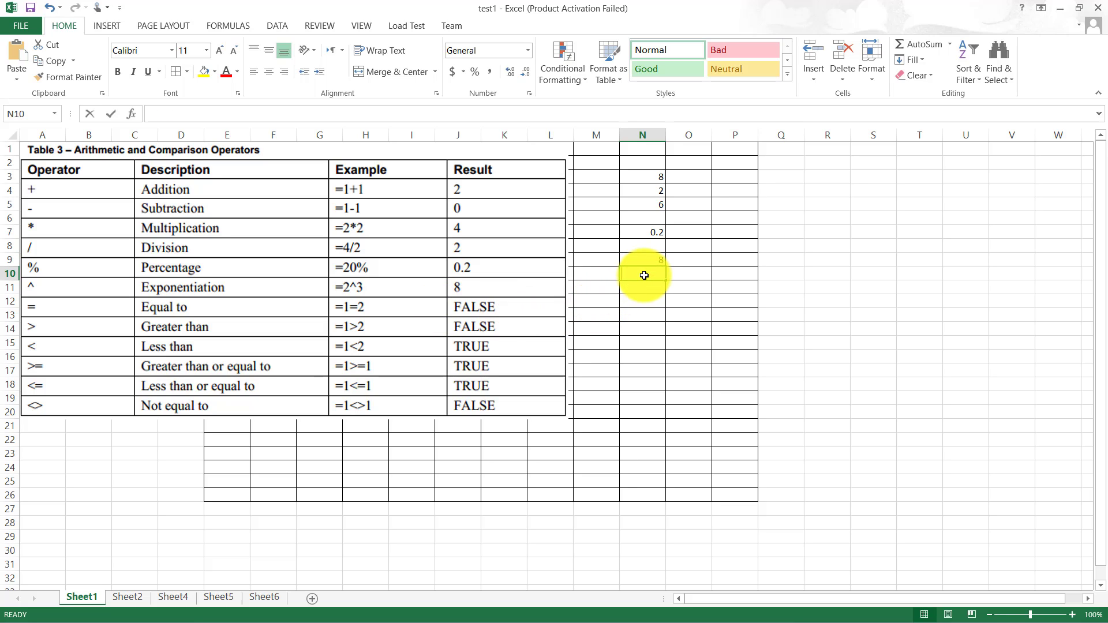
text(=1=2)
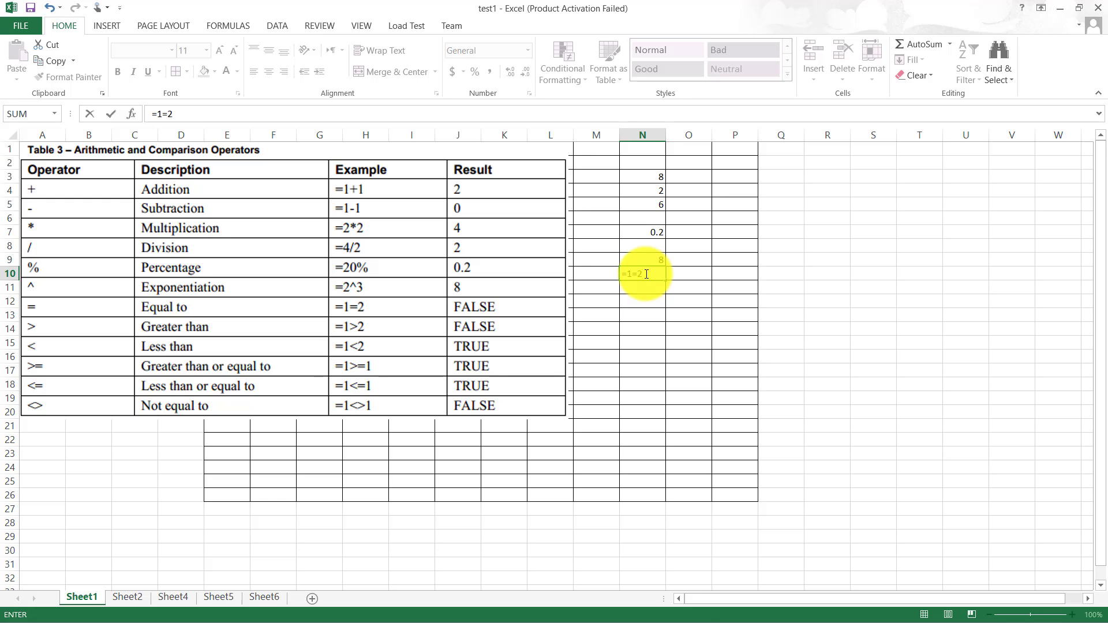
key(Return)
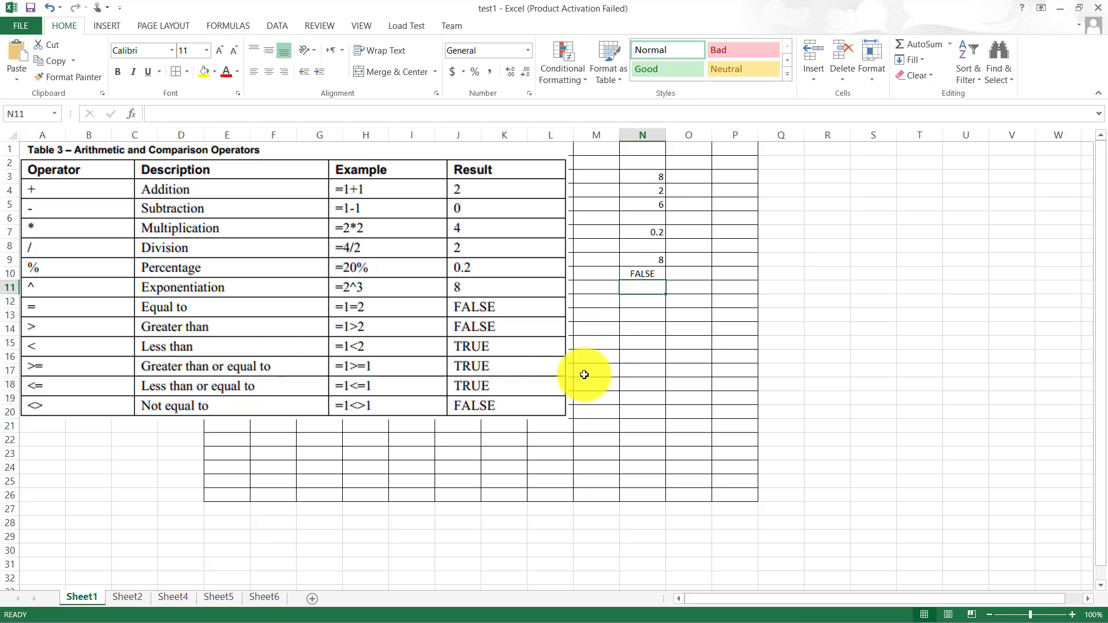
- Enter the sample values 100 in cell P3 and 300 in cell P4
click(716, 196)
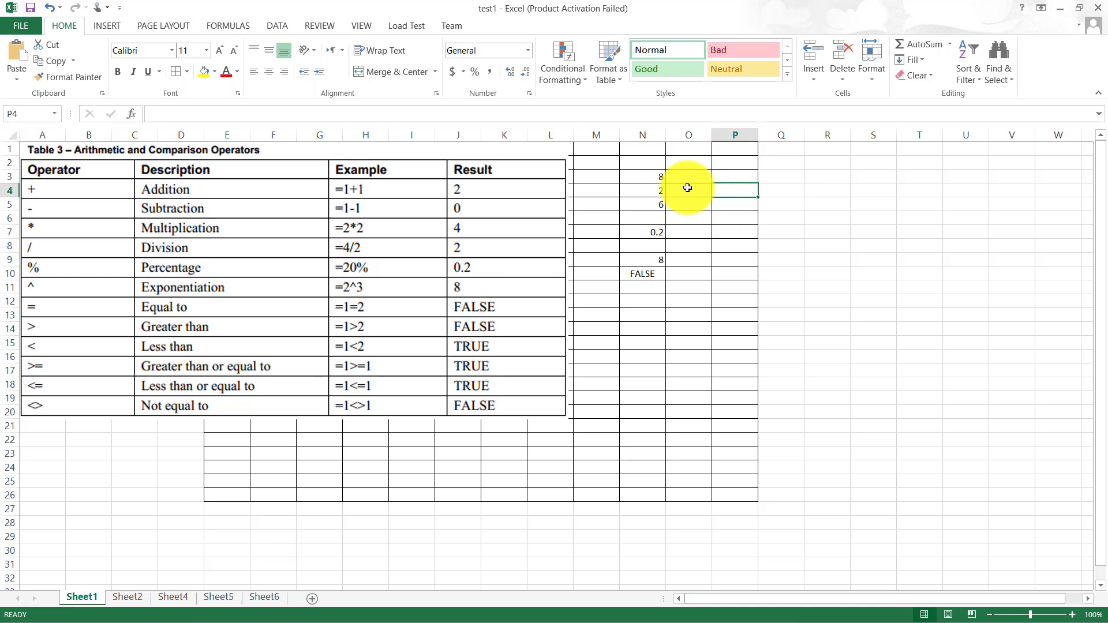
click(700, 178)
click(742, 198)
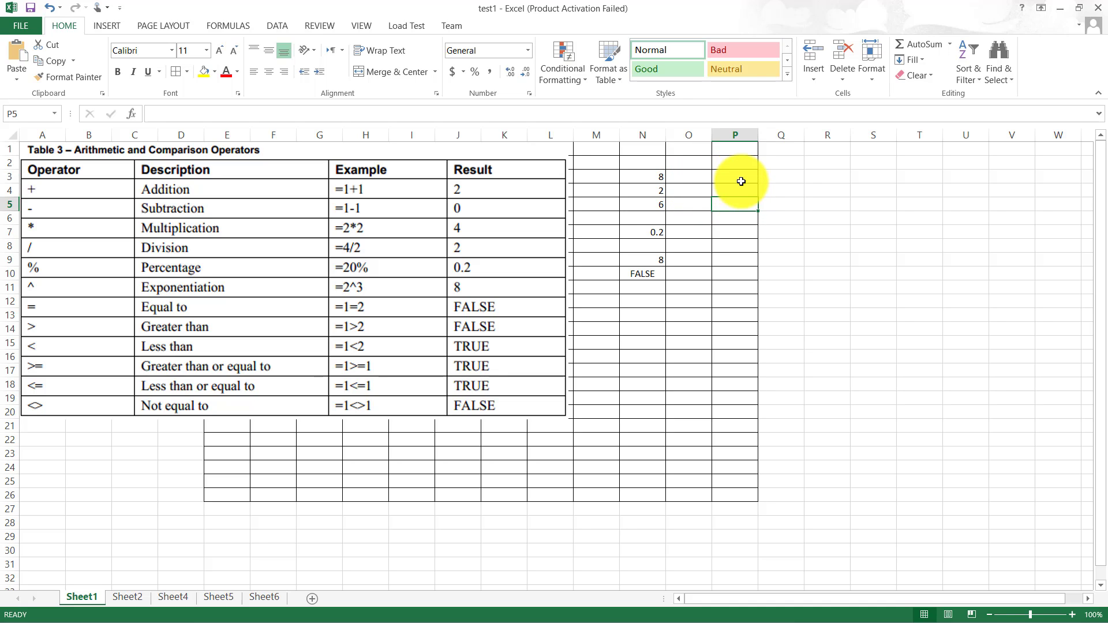
click(742, 183)
text(100)
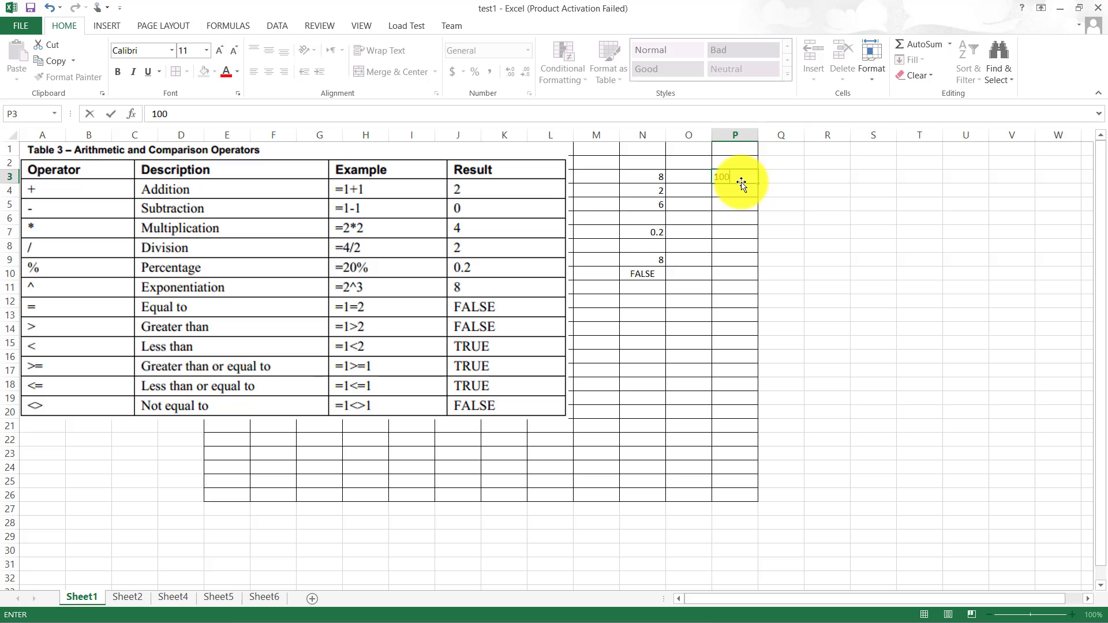
click(740, 195)
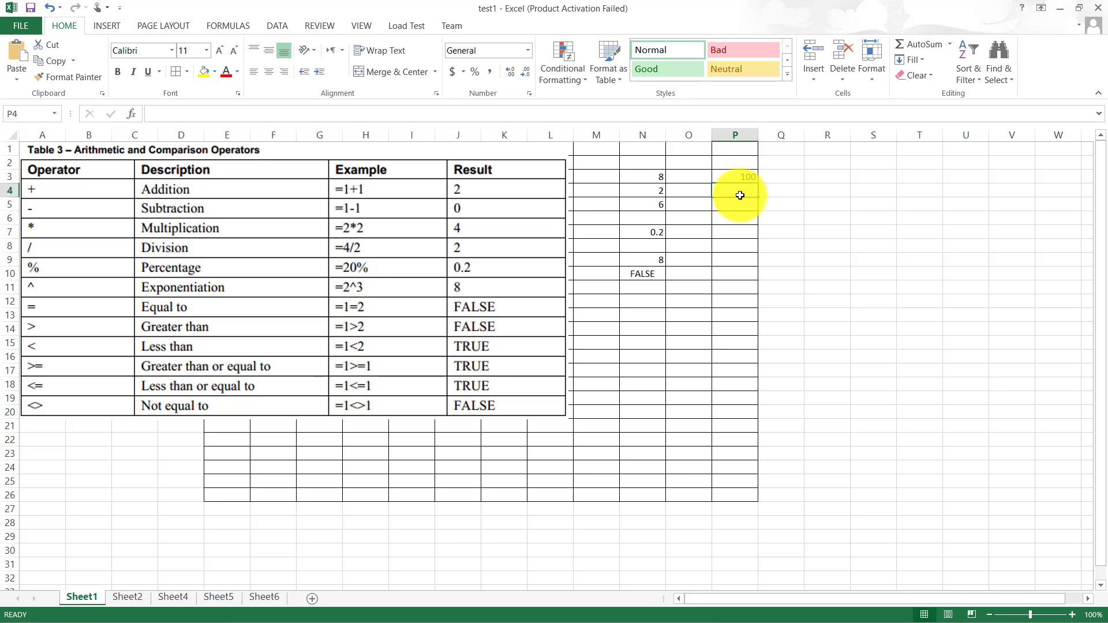
text(300)
click(786, 245)
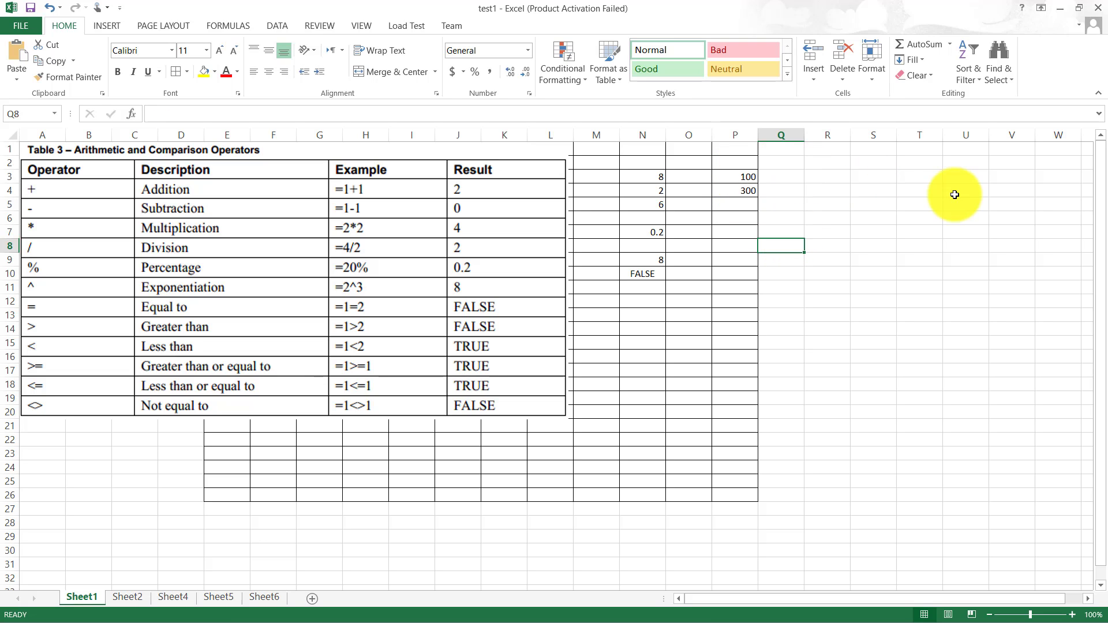
click(953, 192)
click(938, 288)
click(845, 202)
click(829, 297)
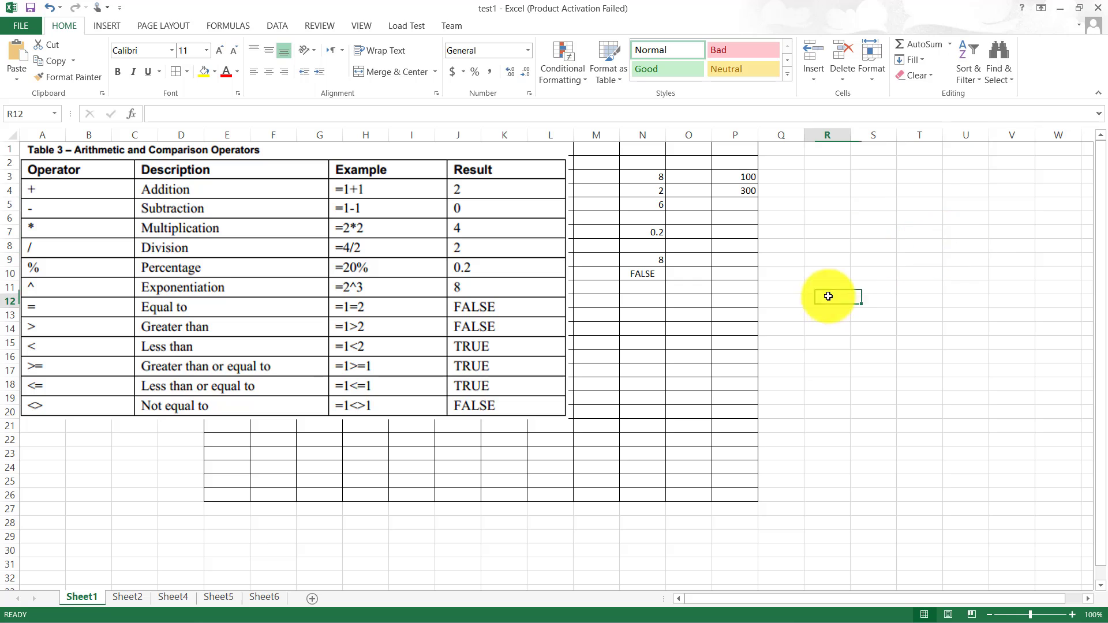
click(843, 204)
click(961, 203)
click(737, 206)
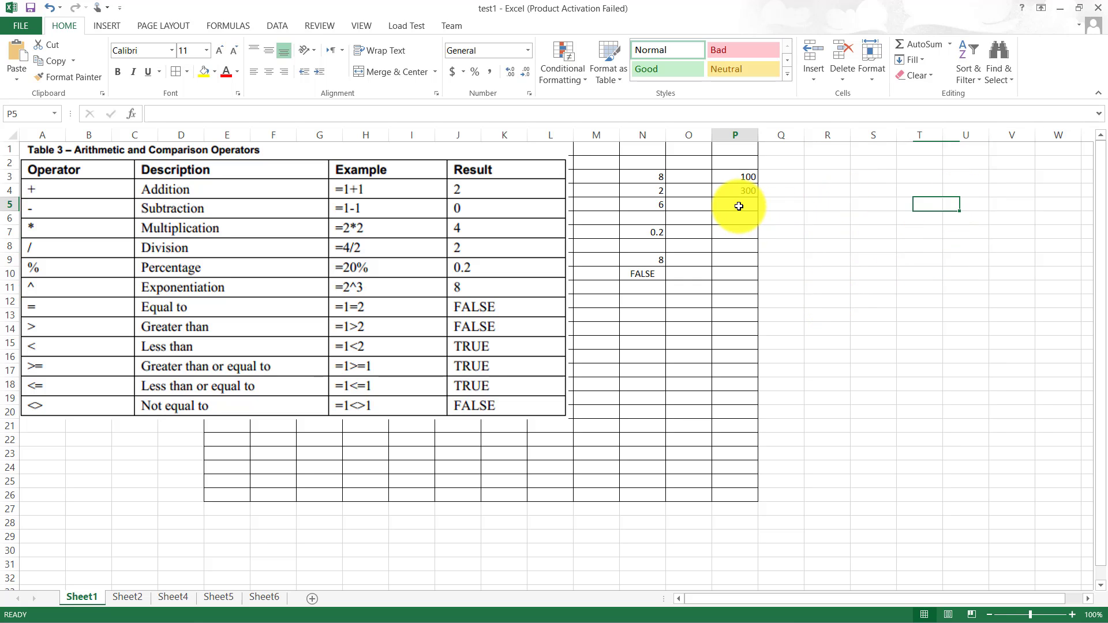
click(863, 272)
- Enter a formula in cell R4 that refers to cell P3, and highlight column P to show the reference's column
click(848, 193)
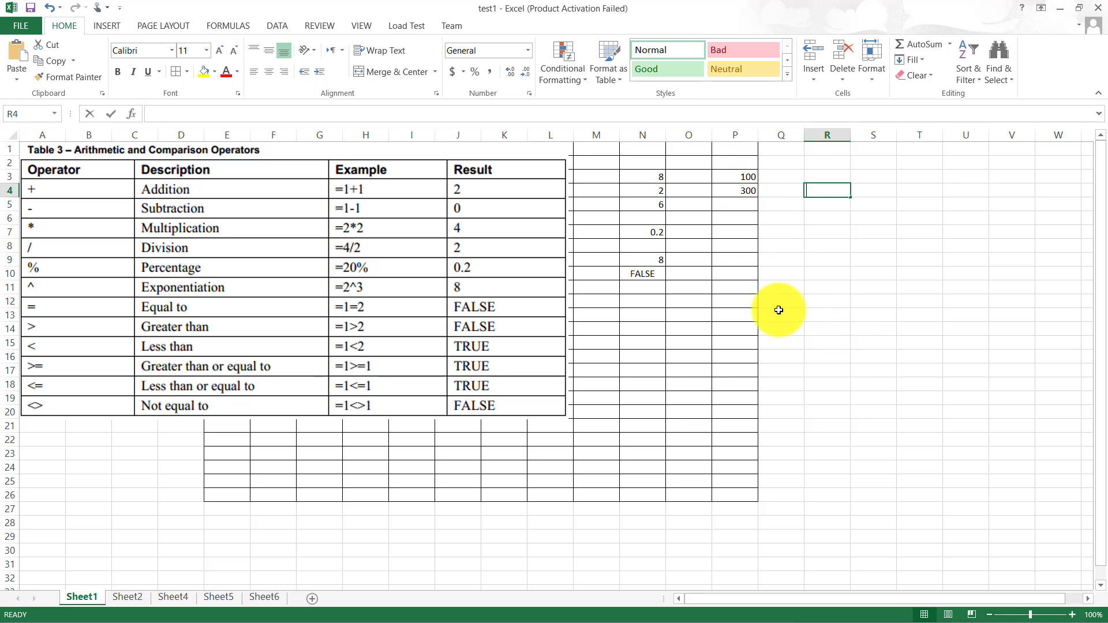
text(=)
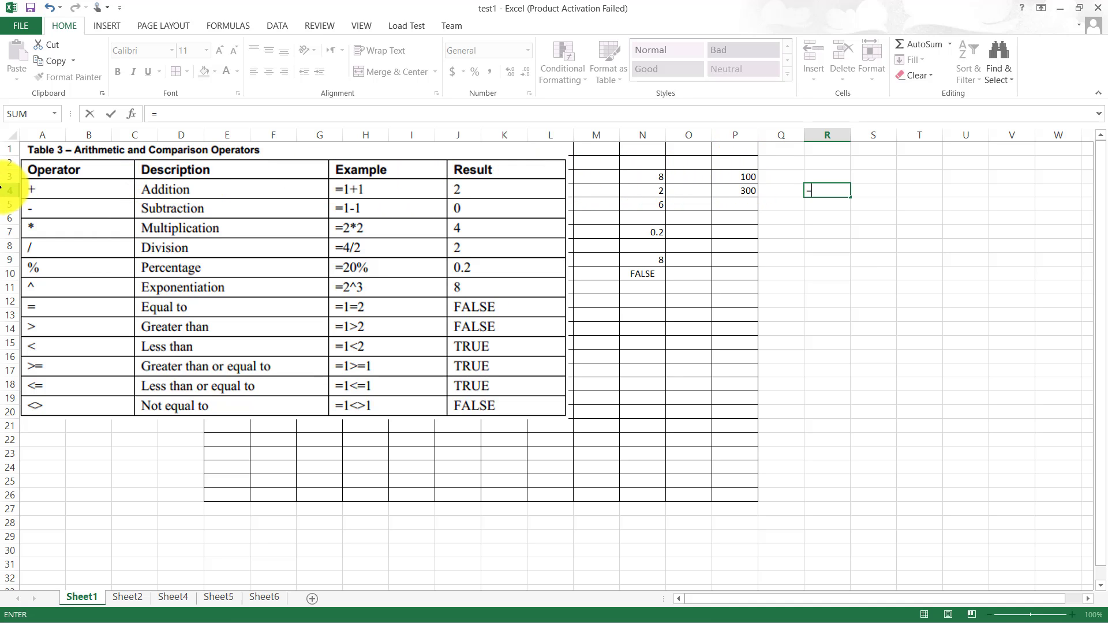
click(746, 177)
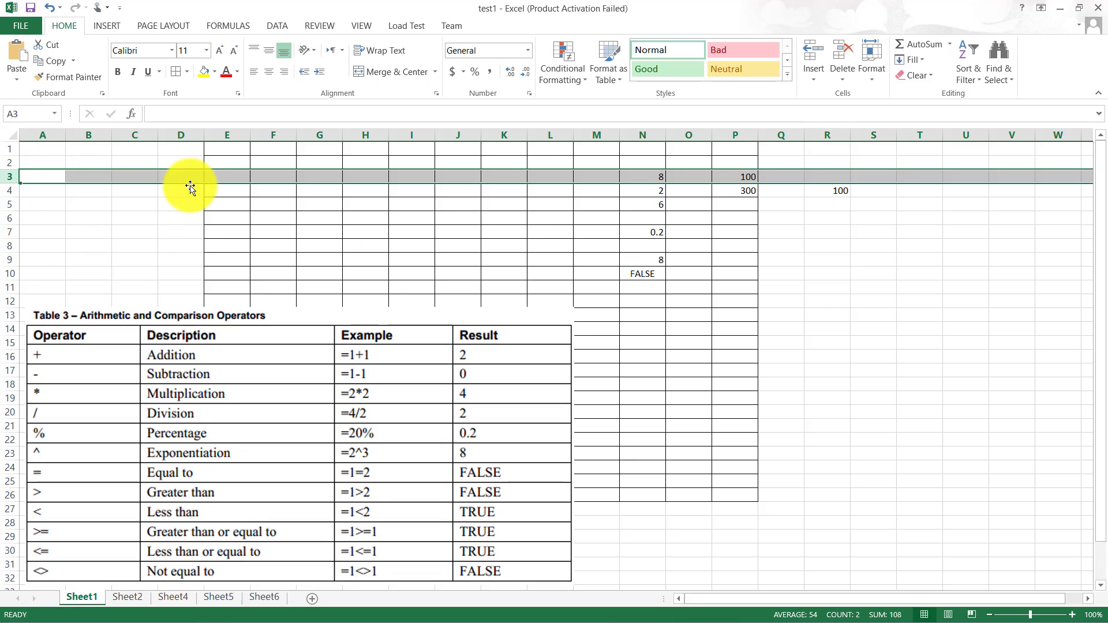
click(745, 135)
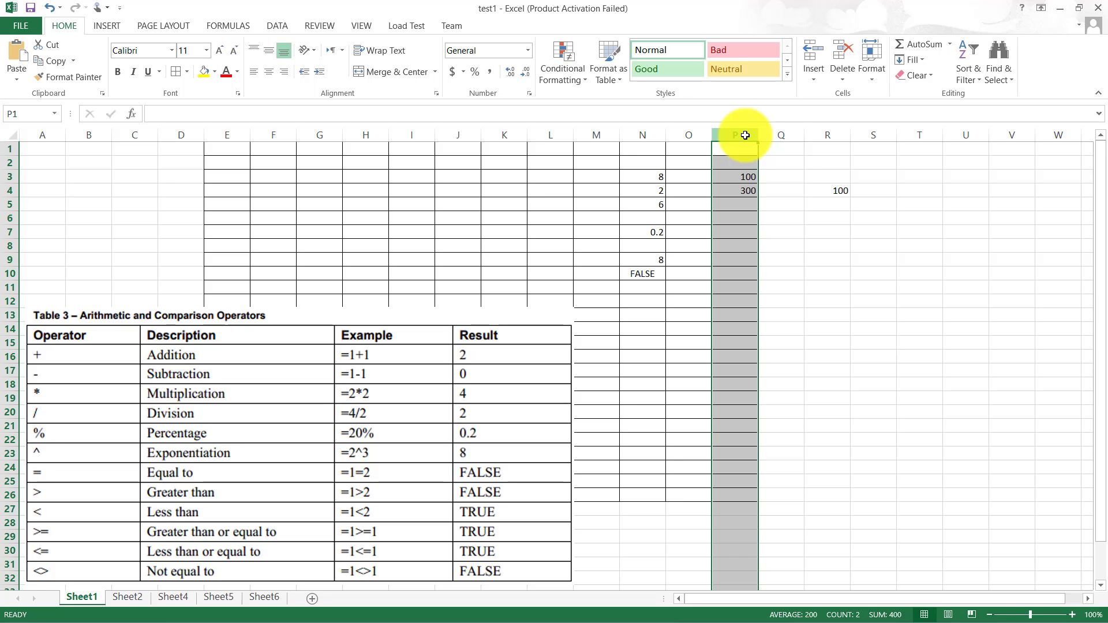
- Replace the content of cell R4 with the formula =P3+P4, then select the result and the referenced cells to review them
click(823, 191)
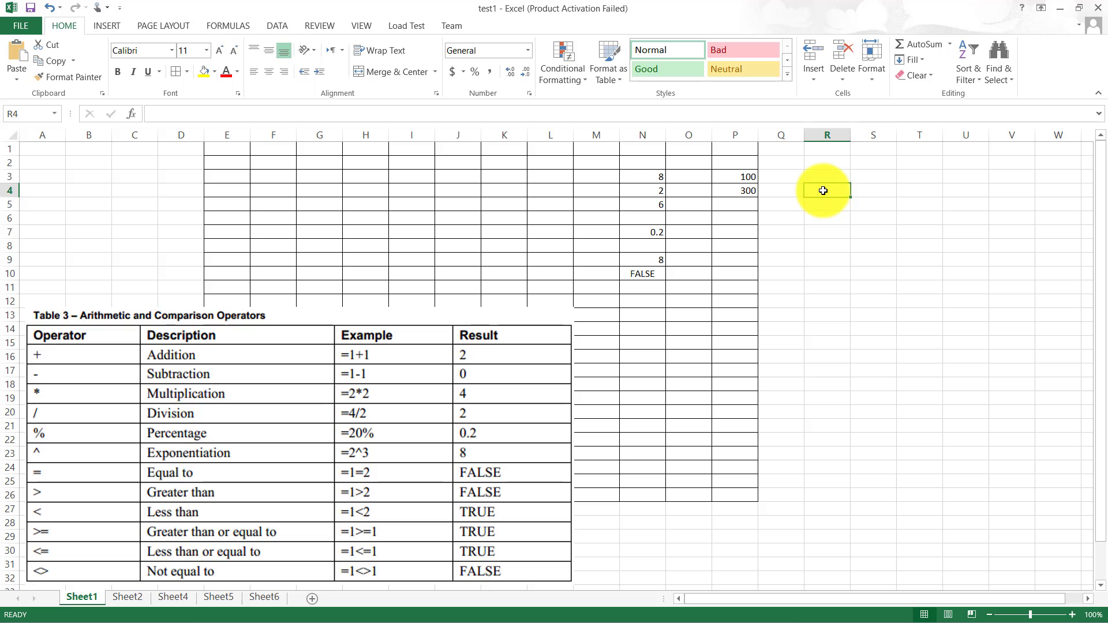
text(=)
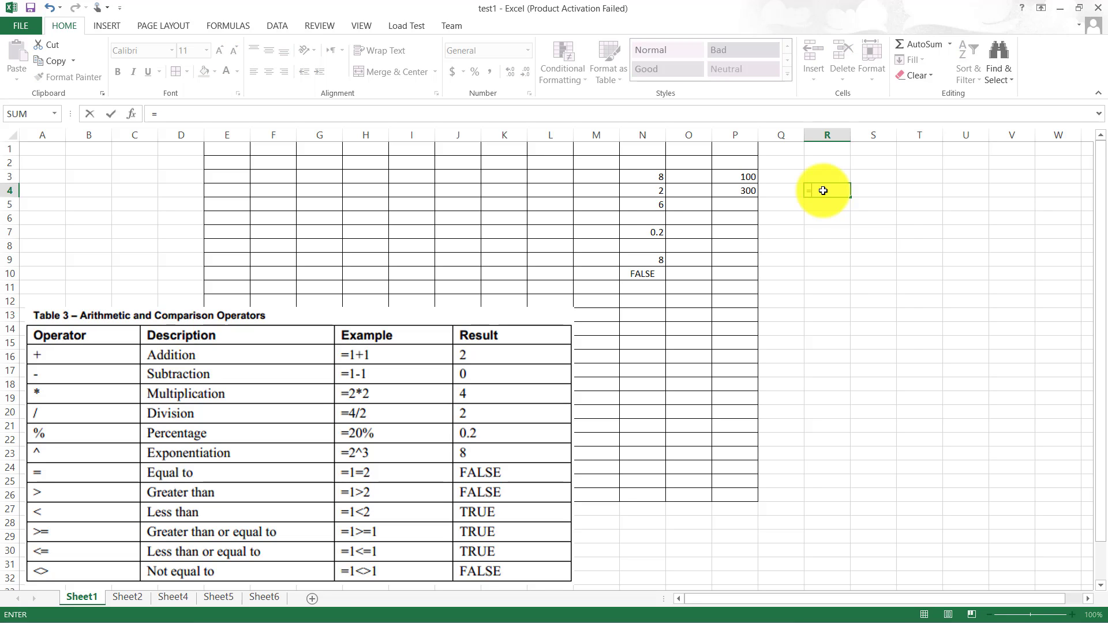
text(p3+)
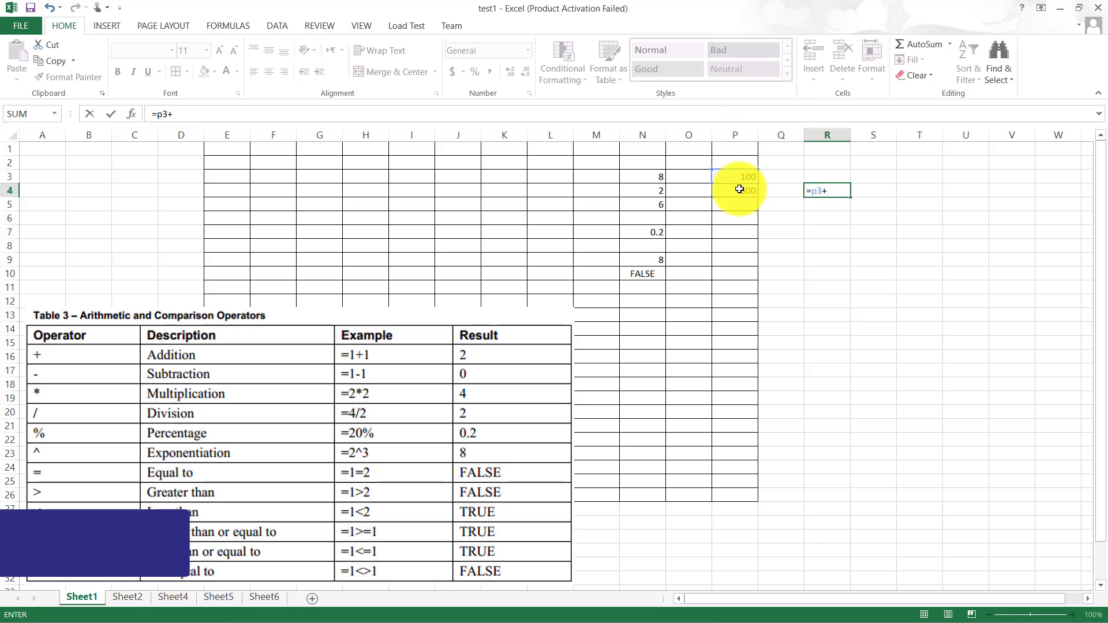
text(p4)
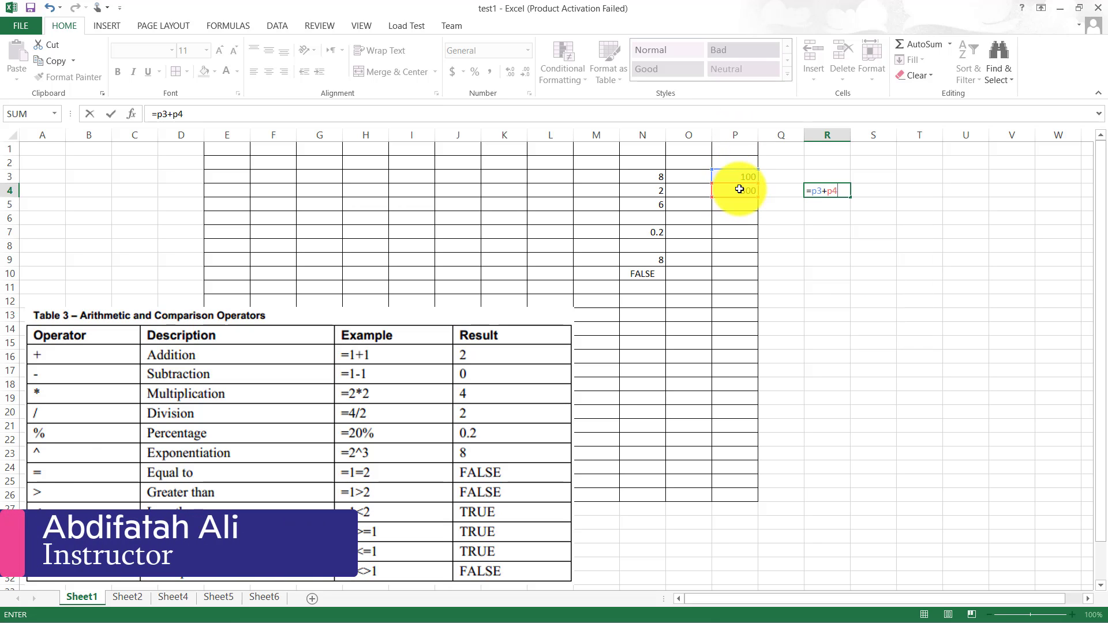
key(Return)
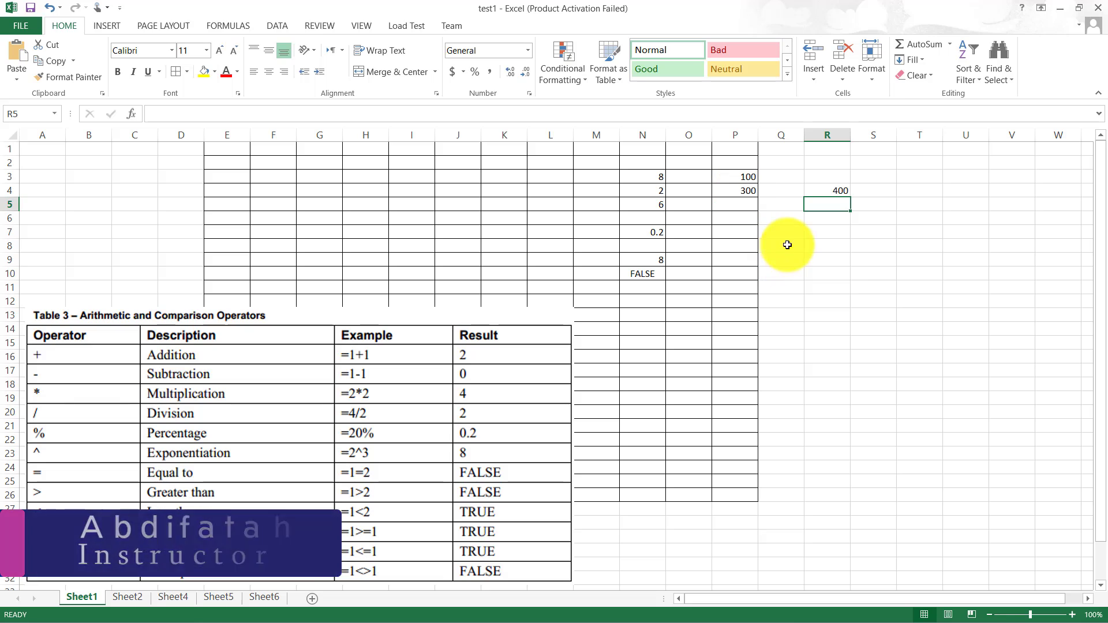
click(825, 188)
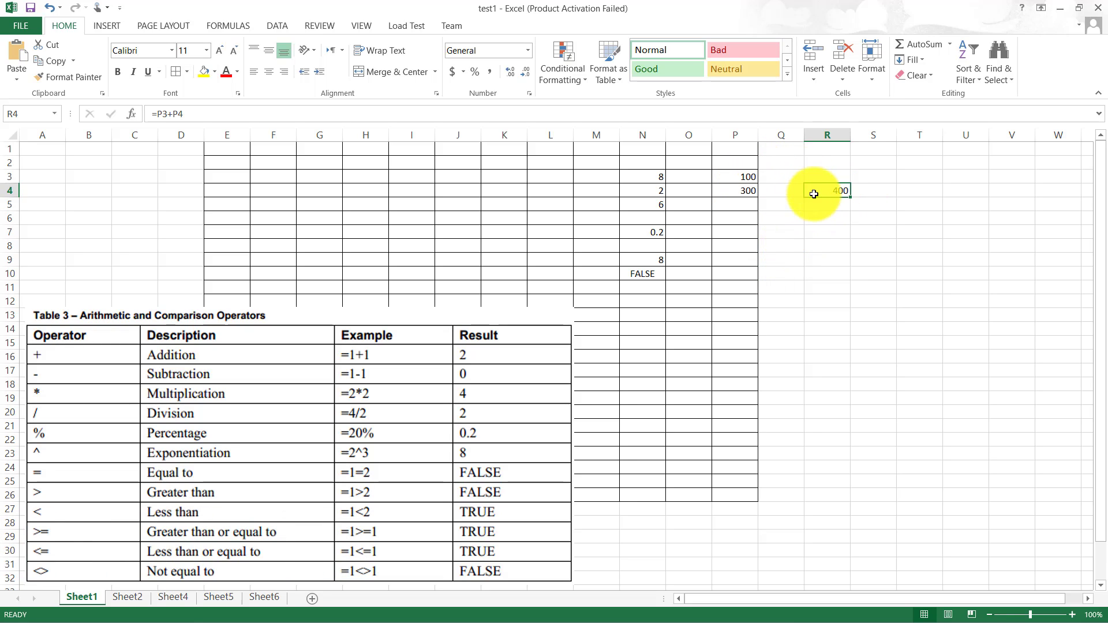
click(722, 203)
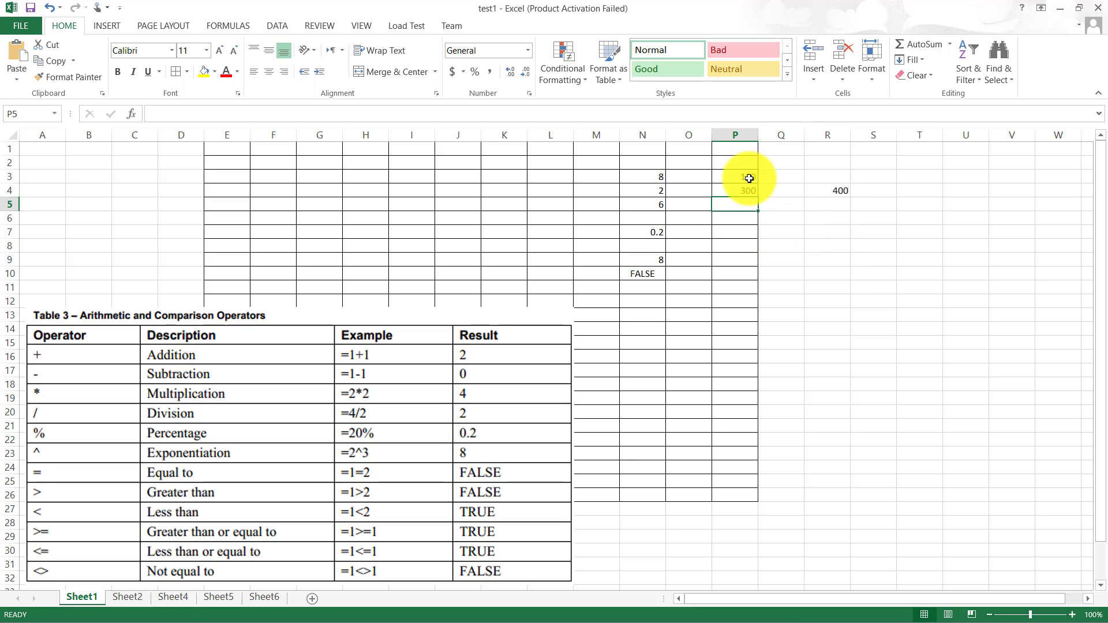
click(750, 178)
click(759, 228)
- Enter the sample value 45 in both cell K3 and cell K4
click(514, 215)
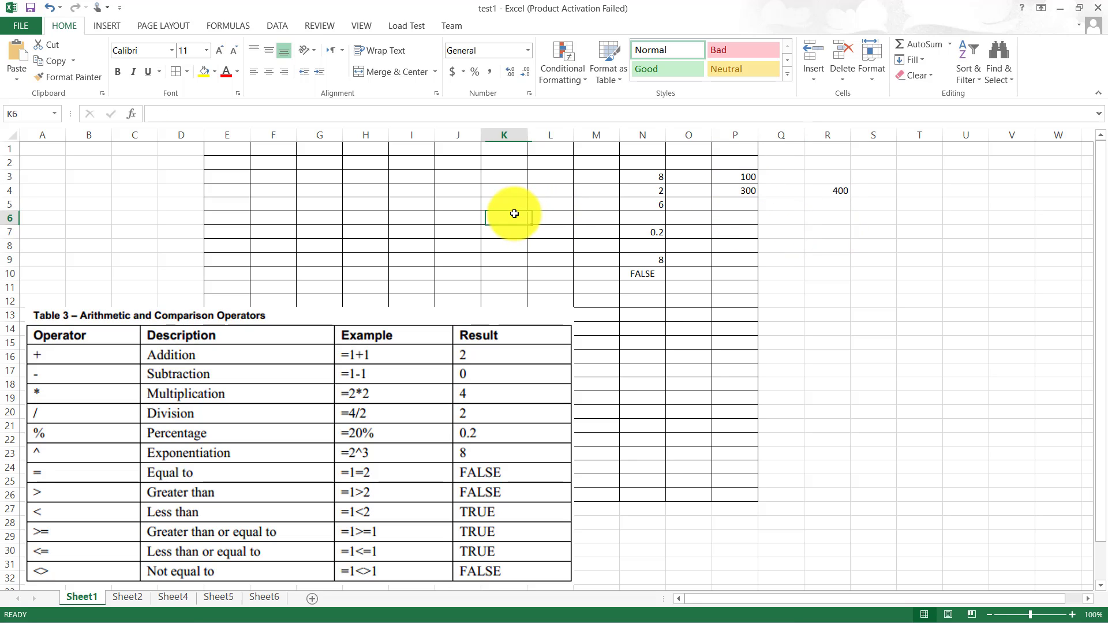
click(514, 175)
text(45)
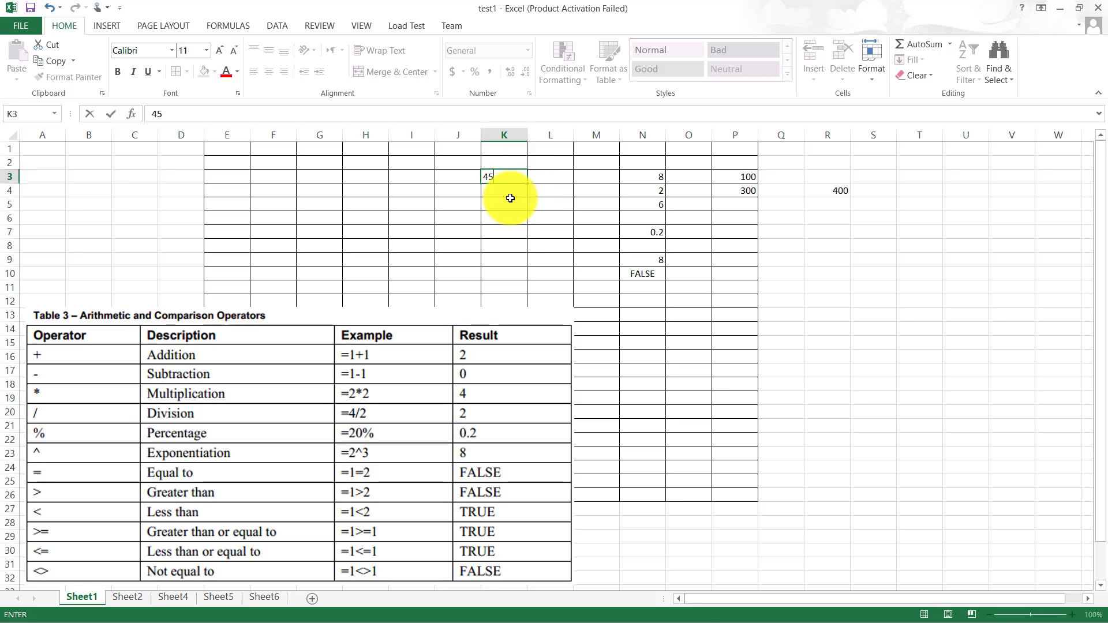
click(510, 199)
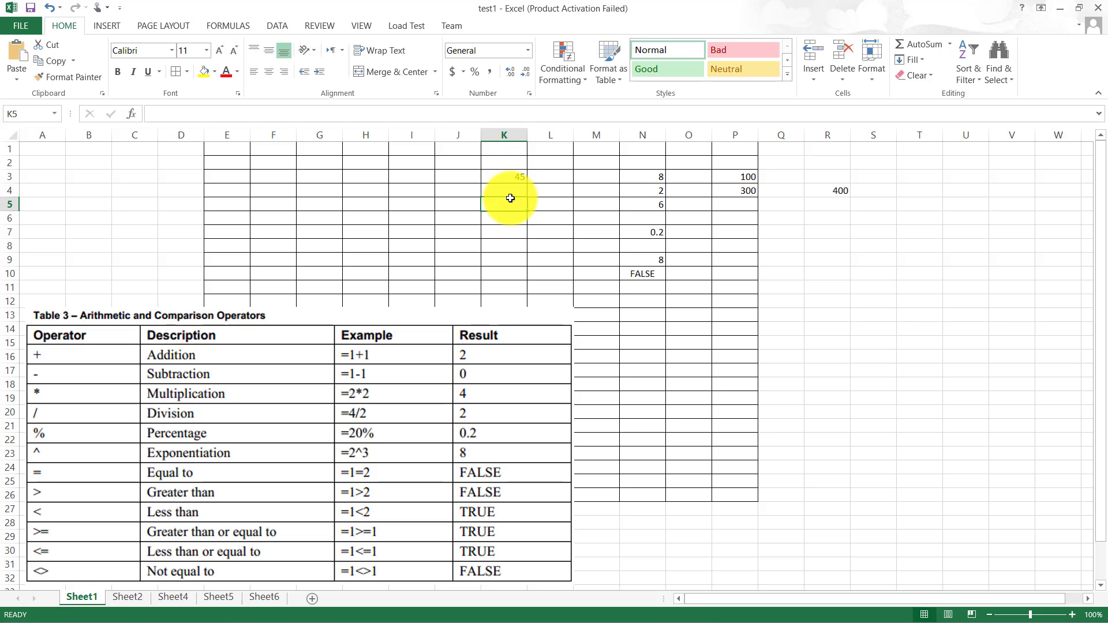
click(511, 188)
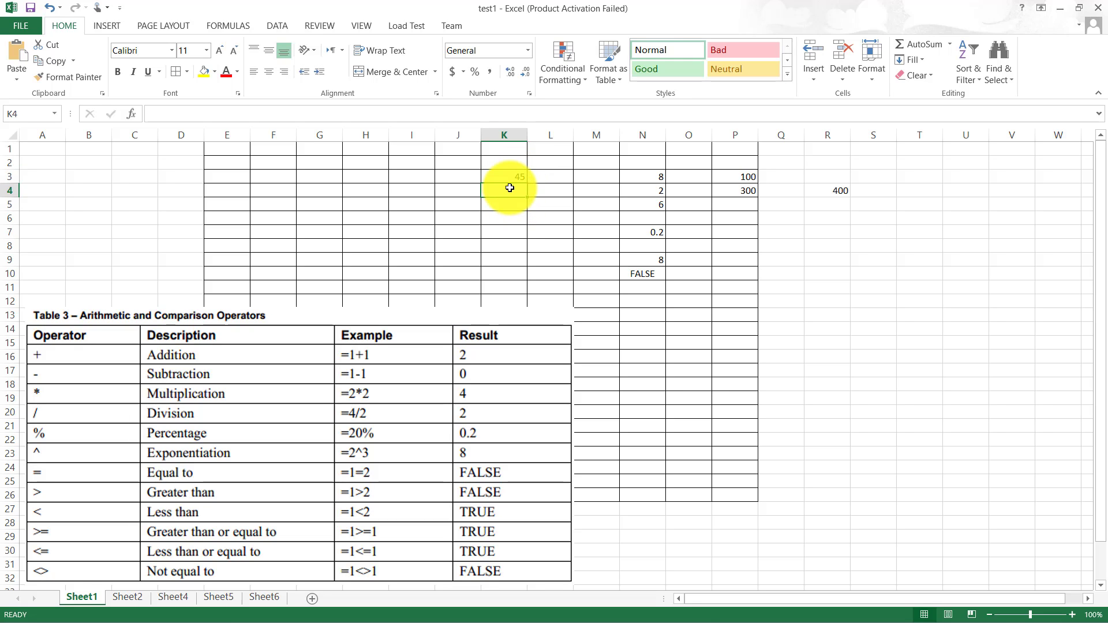
text(45)
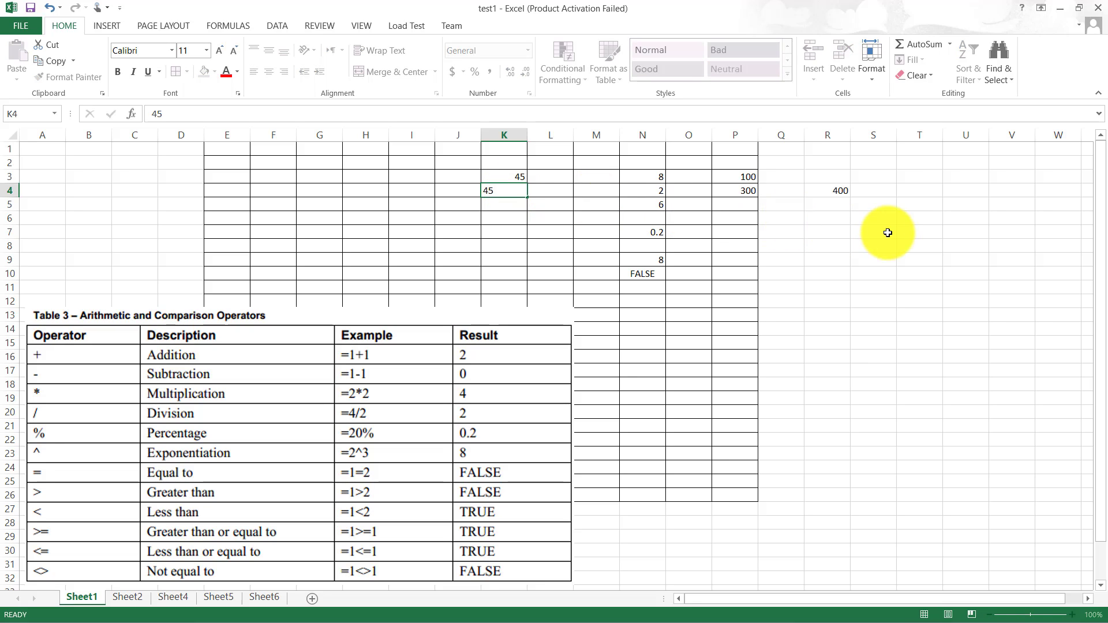
click(888, 232)
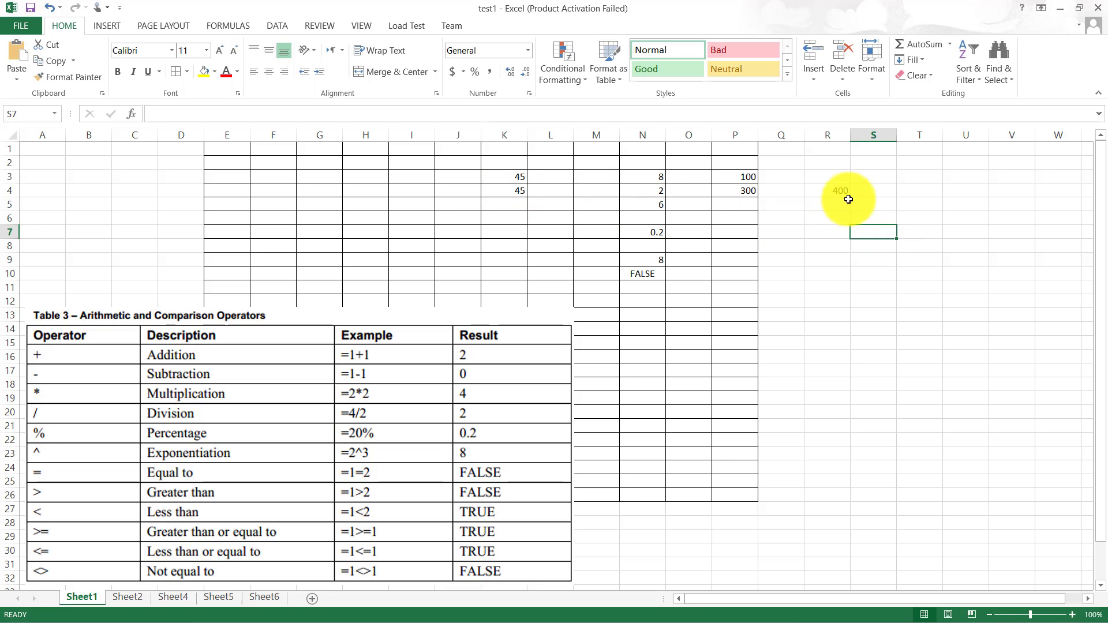
- Highlight rows 3 and 4 and column K to show which references locate the two sample values
click(832, 277)
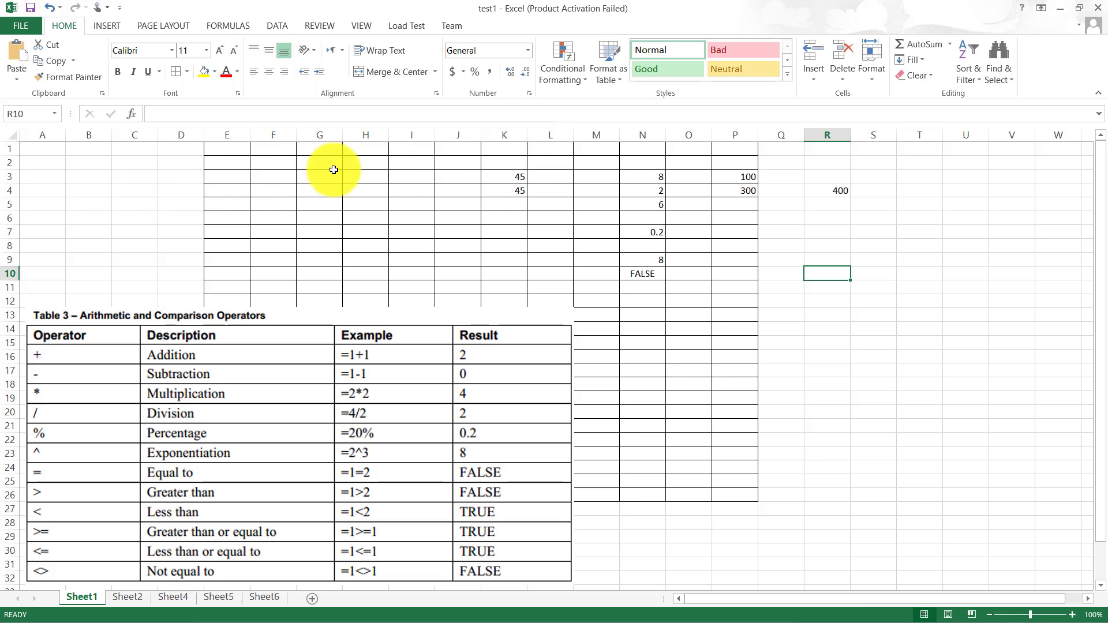
click(7, 178)
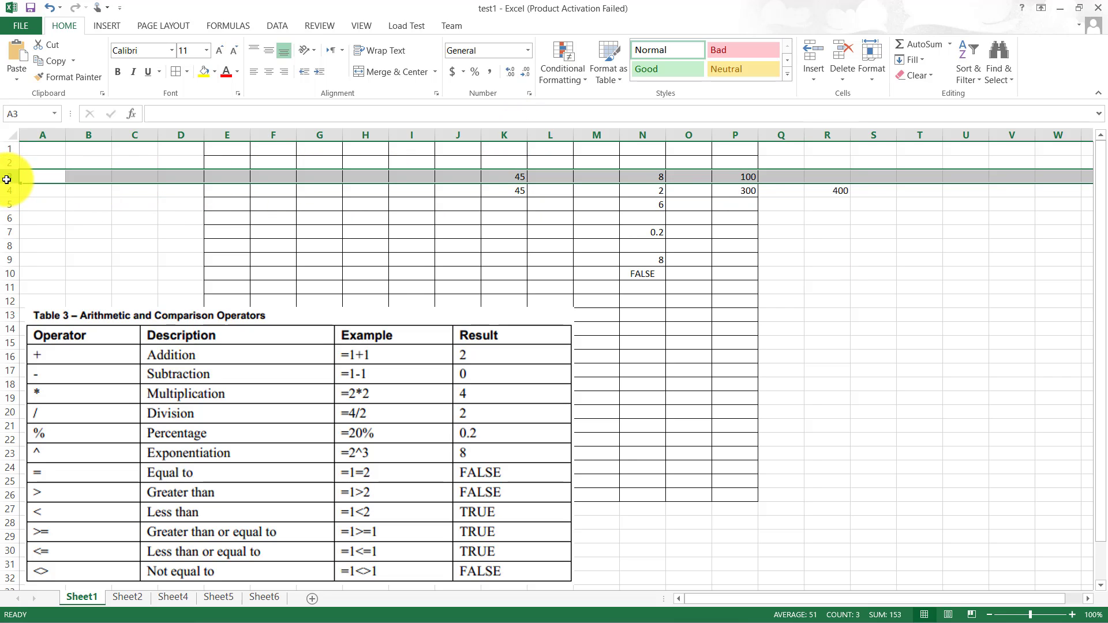
click(7, 191)
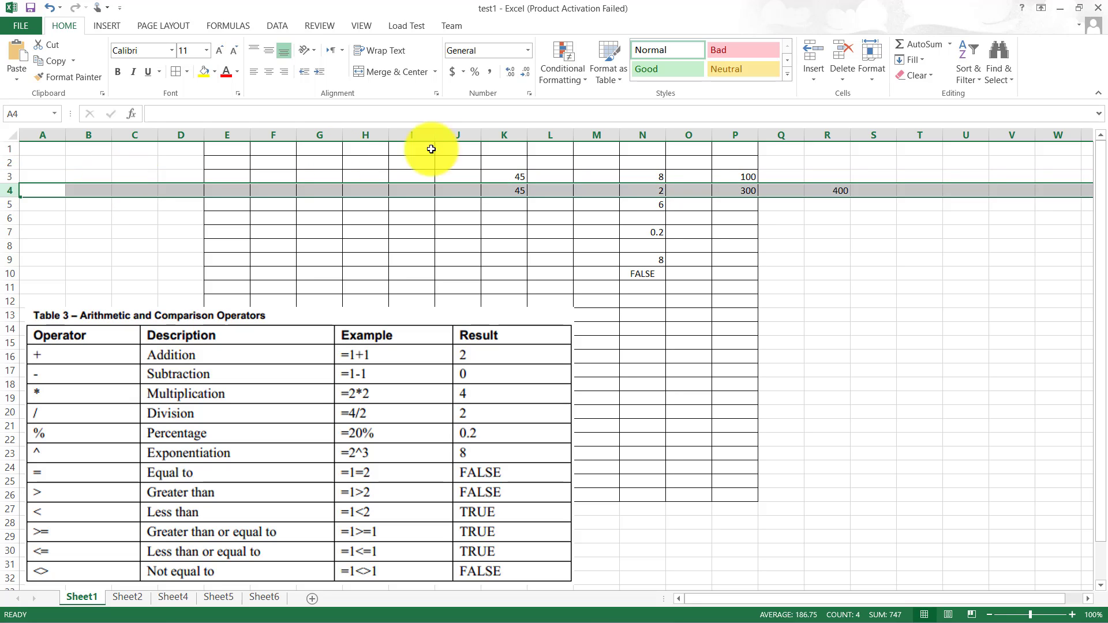
click(507, 137)
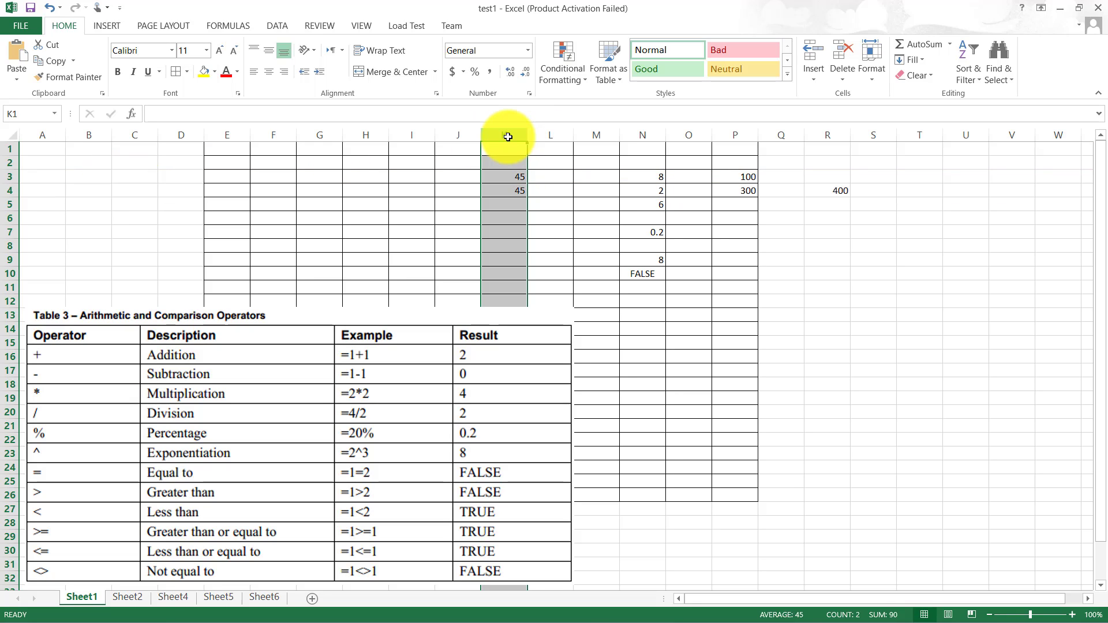
click(825, 242)
click(796, 288)
- Enter the formula =K3+K4 in cell J6, then select the referenced cells K3 and K4 to point them out
click(445, 219)
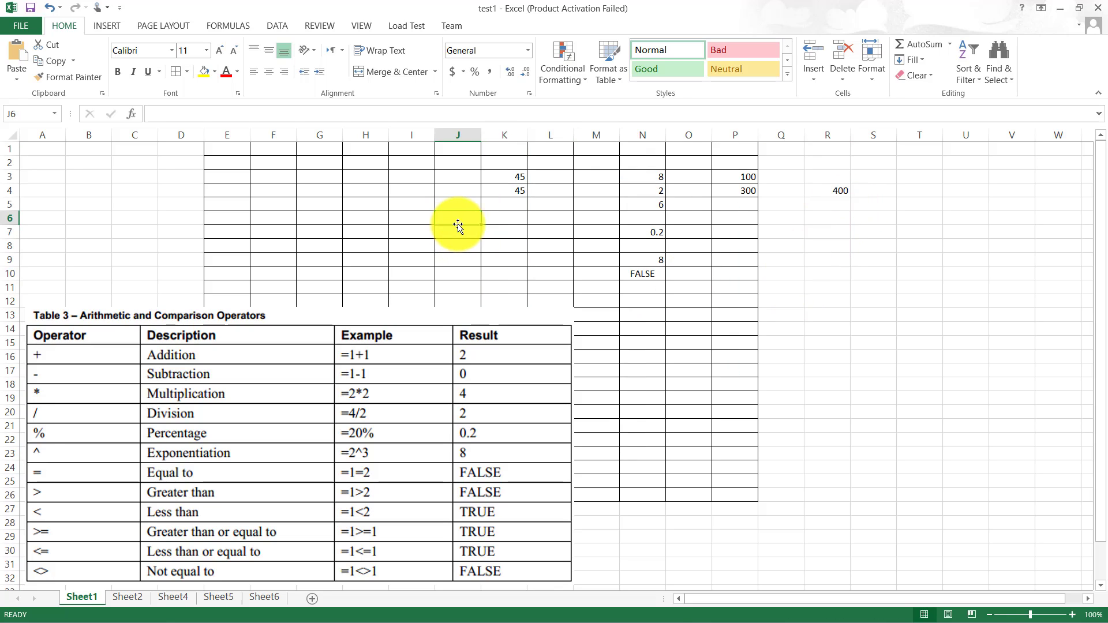
text(=)
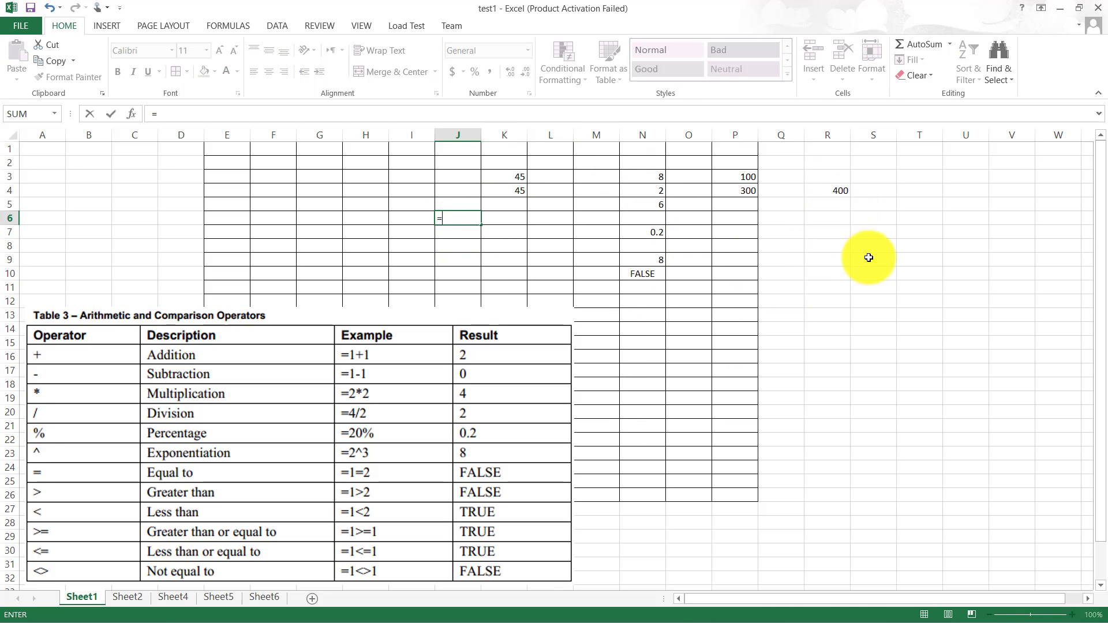
text(k3)
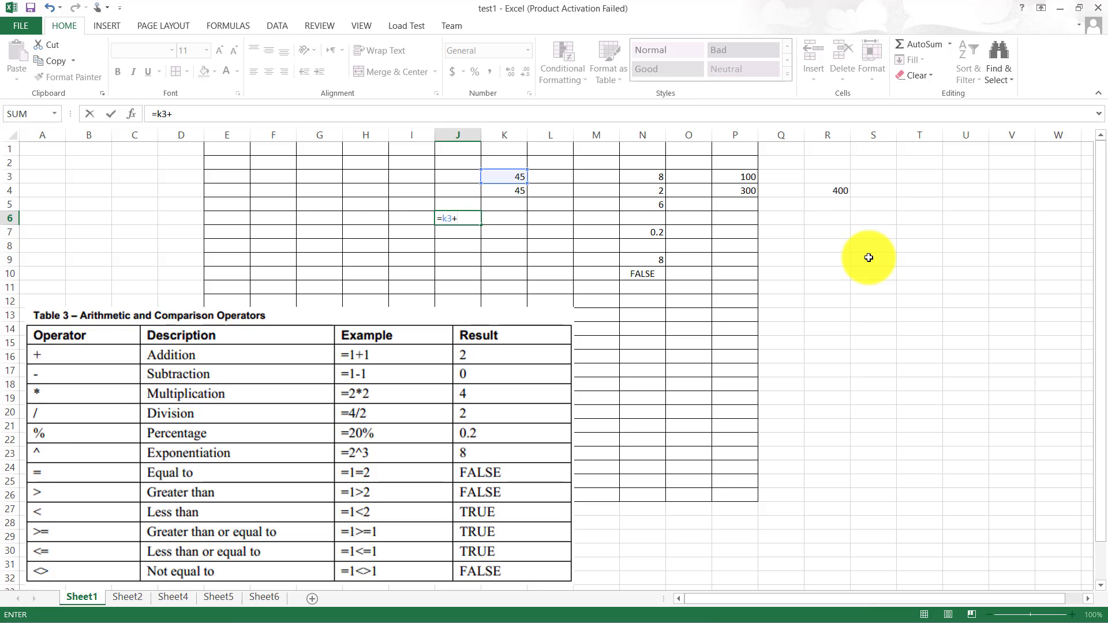
text(+k4)
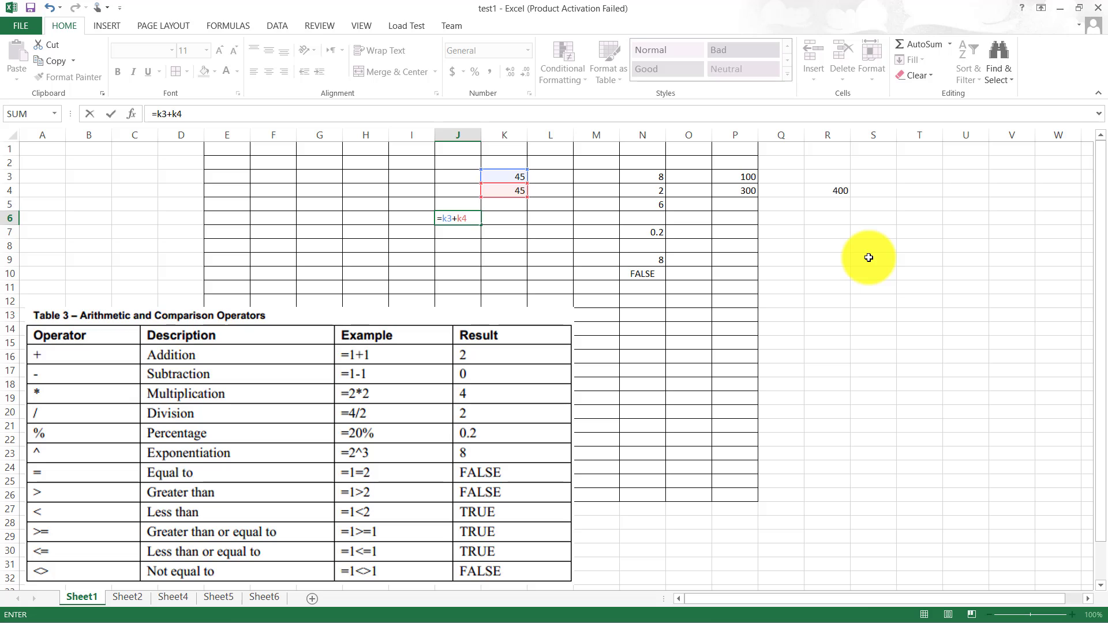
key(Return)
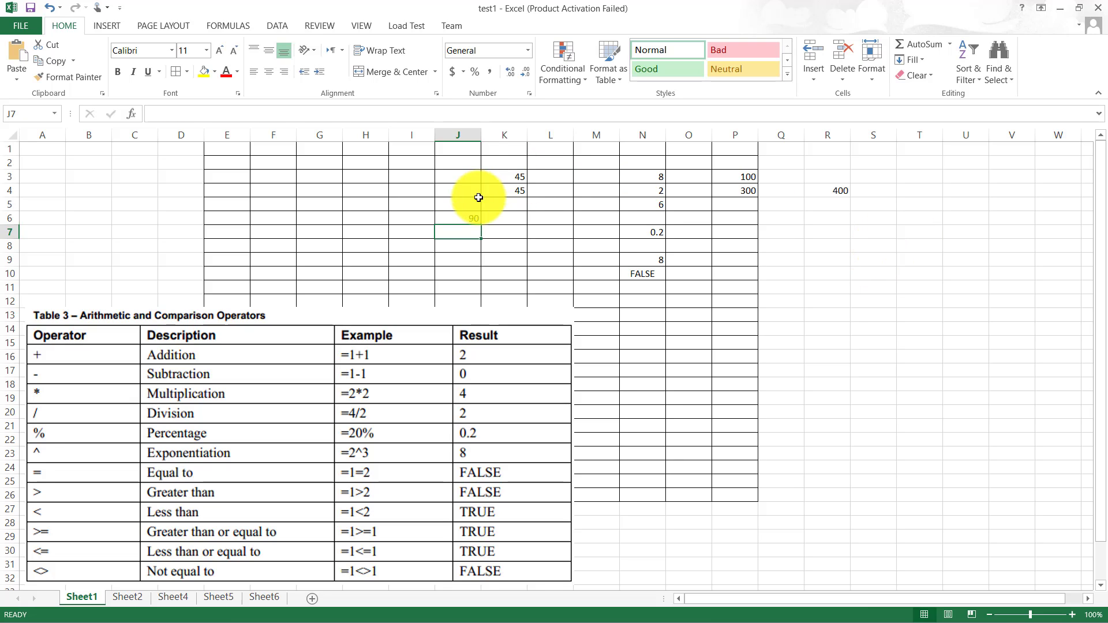
click(473, 219)
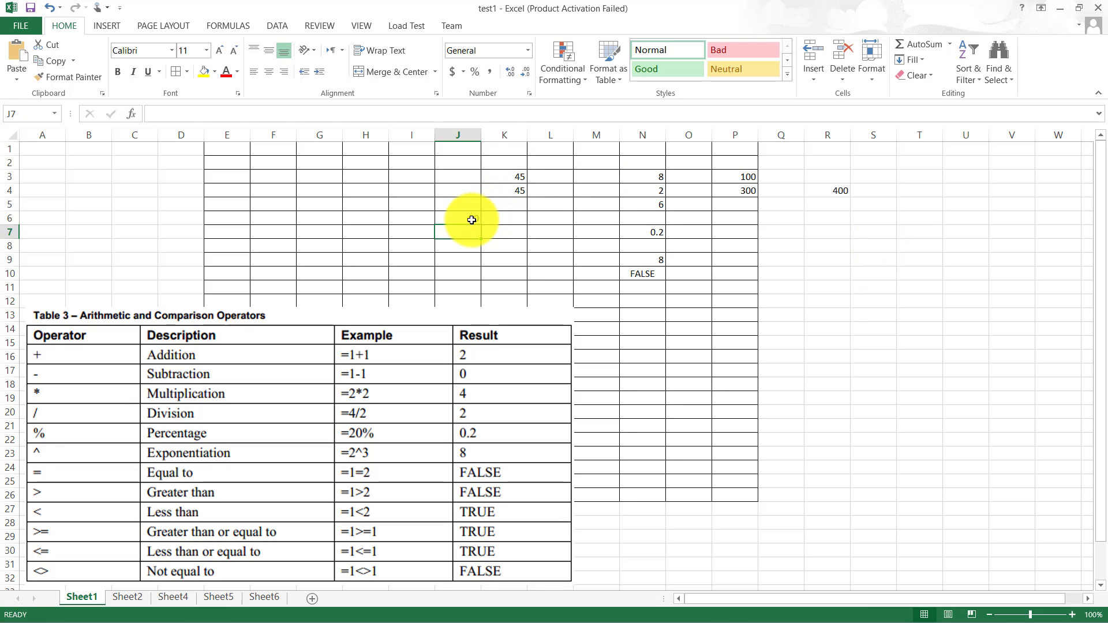
click(518, 178)
click(514, 193)
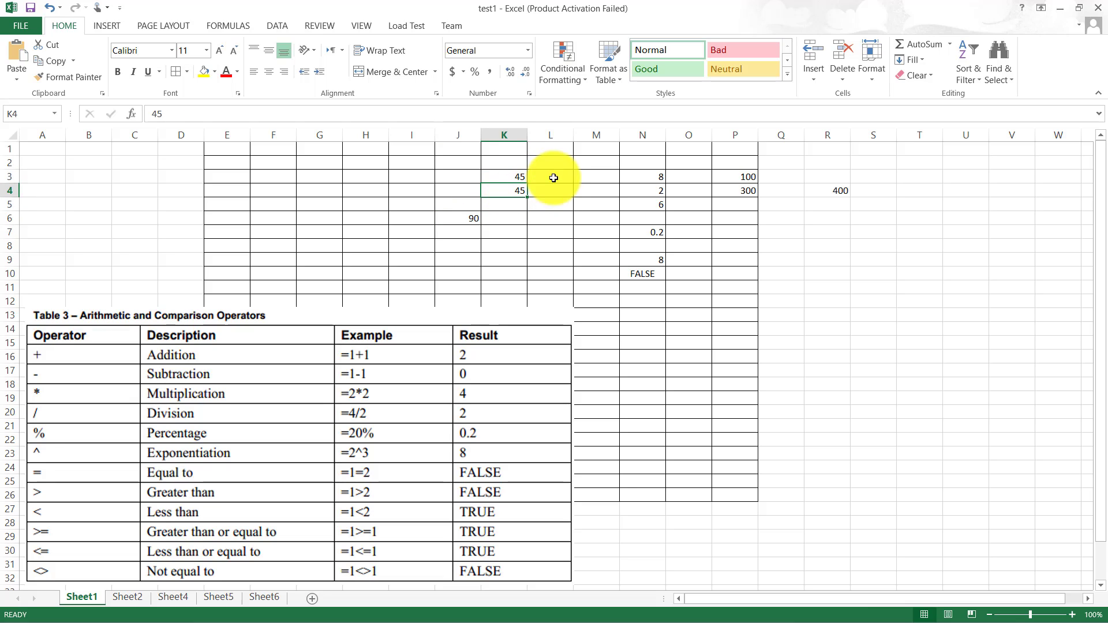
- Enter the sample value 10 in cell F3 and in cell G2
click(281, 173)
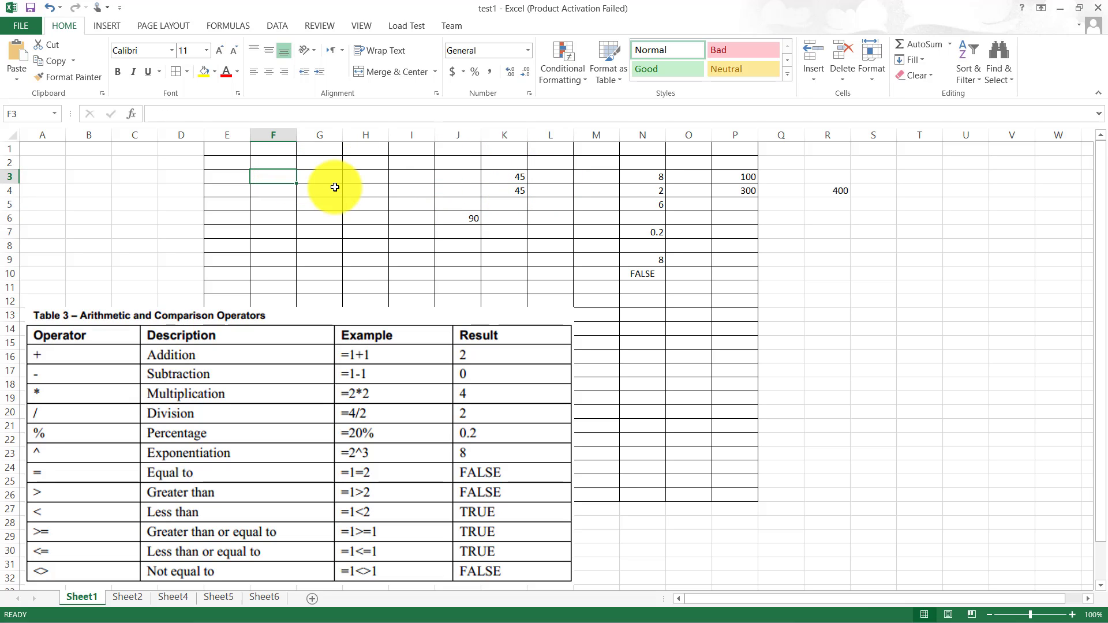
text(10)
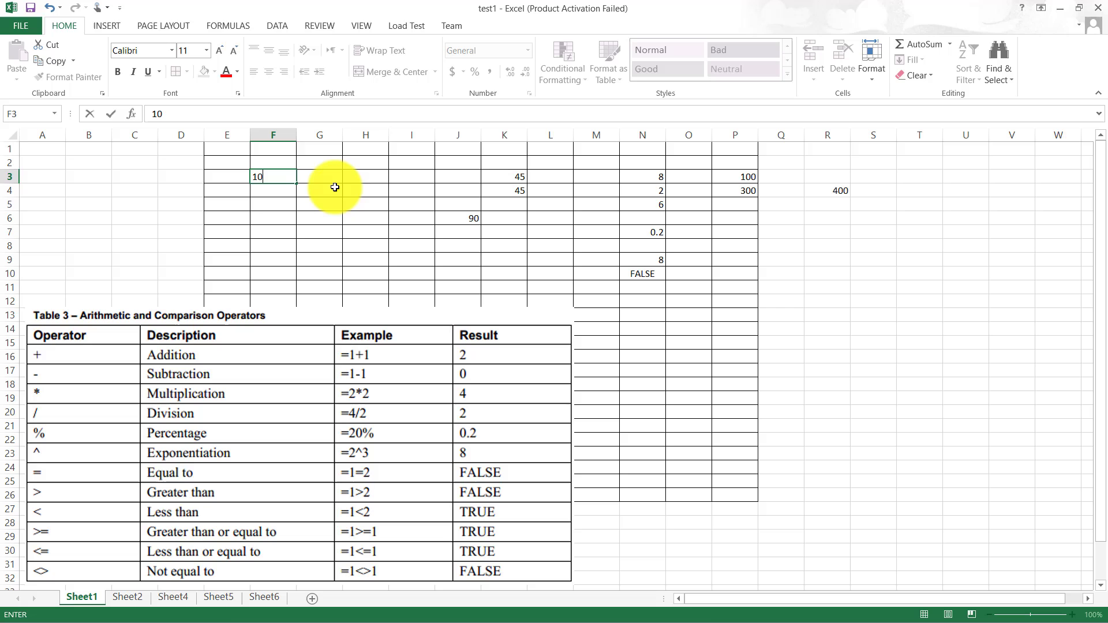
click(314, 162)
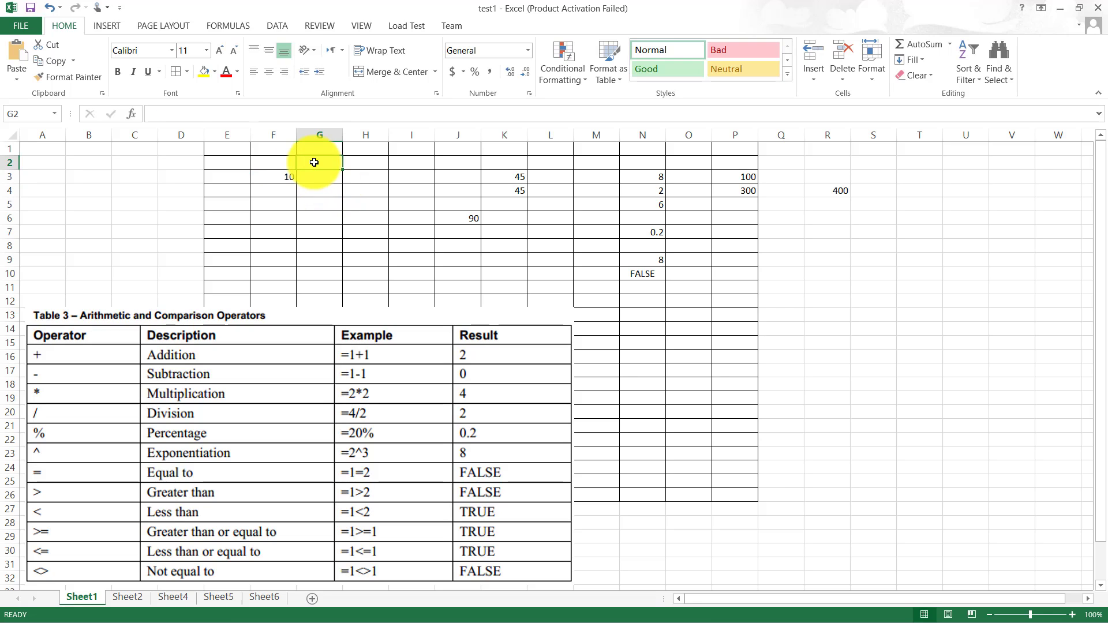
text(10)
click(325, 202)
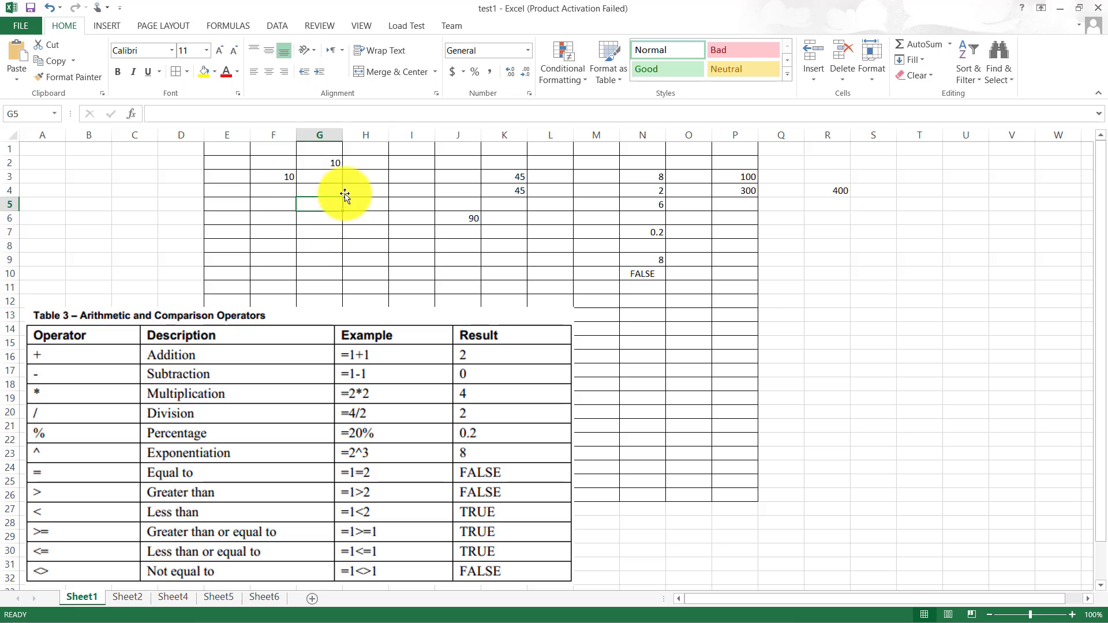
- Enter the formula =F3+G2 in cell H6 and select that cell to review its formula
click(368, 218)
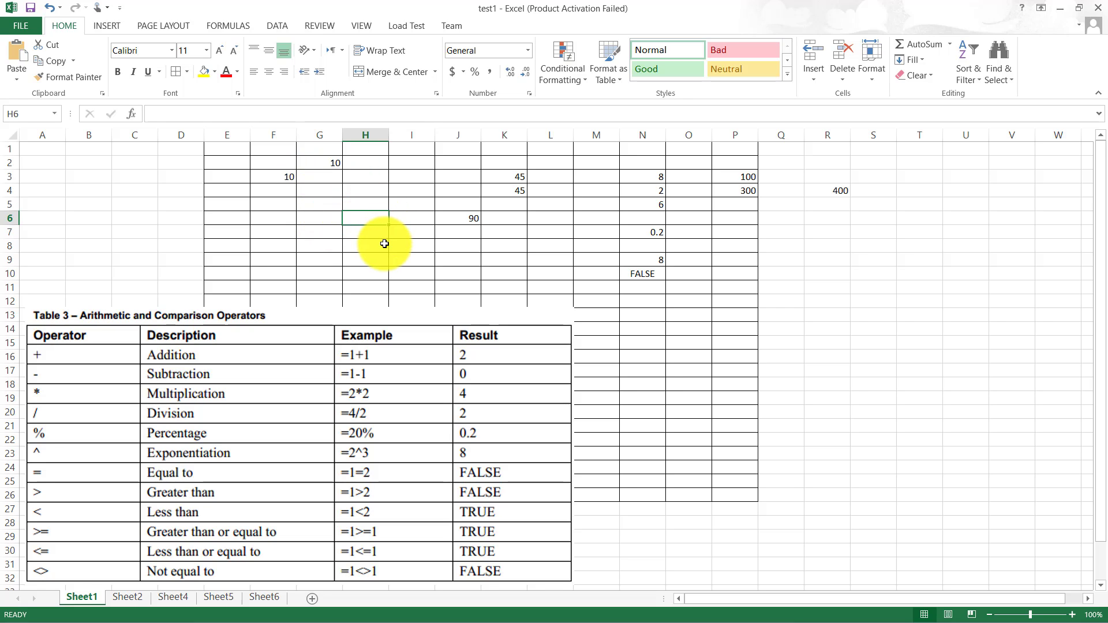
text(=)
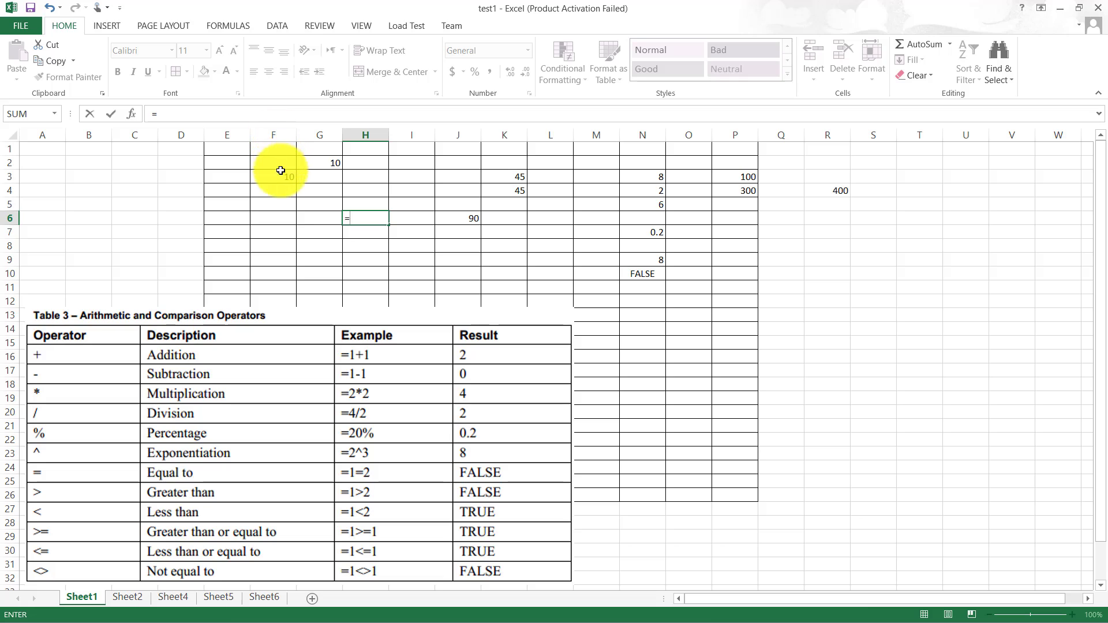
text(f)
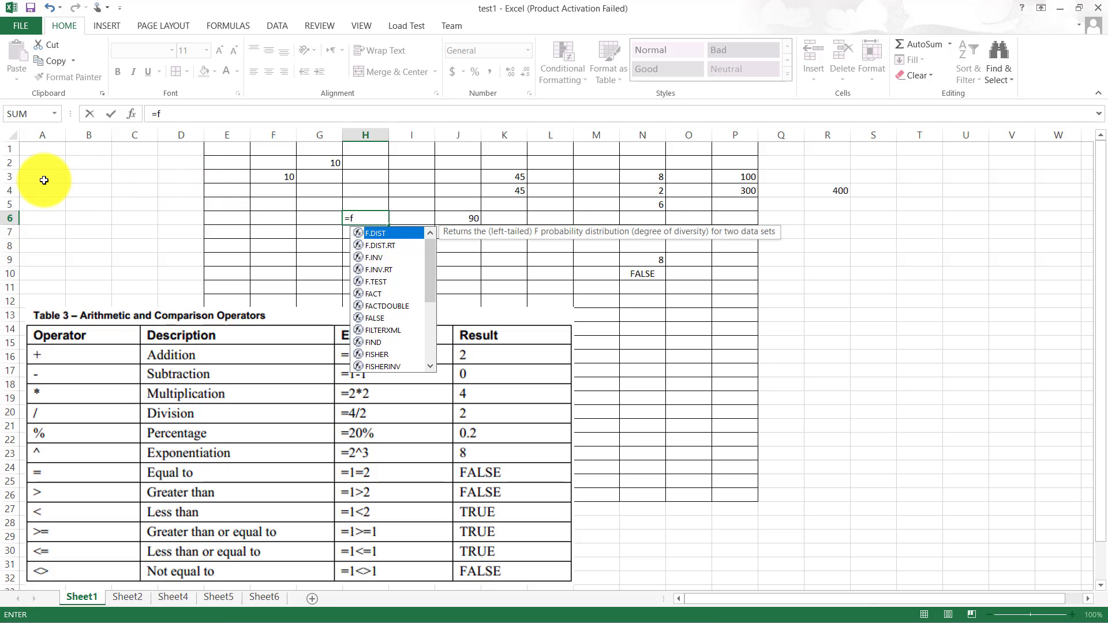
text(3+)
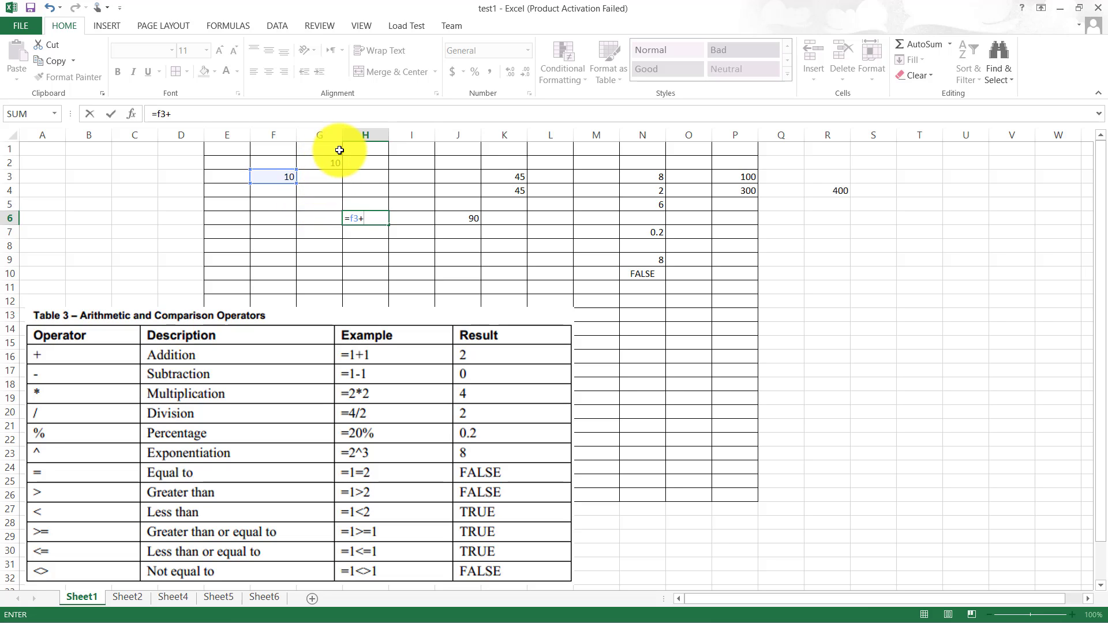
text(g)
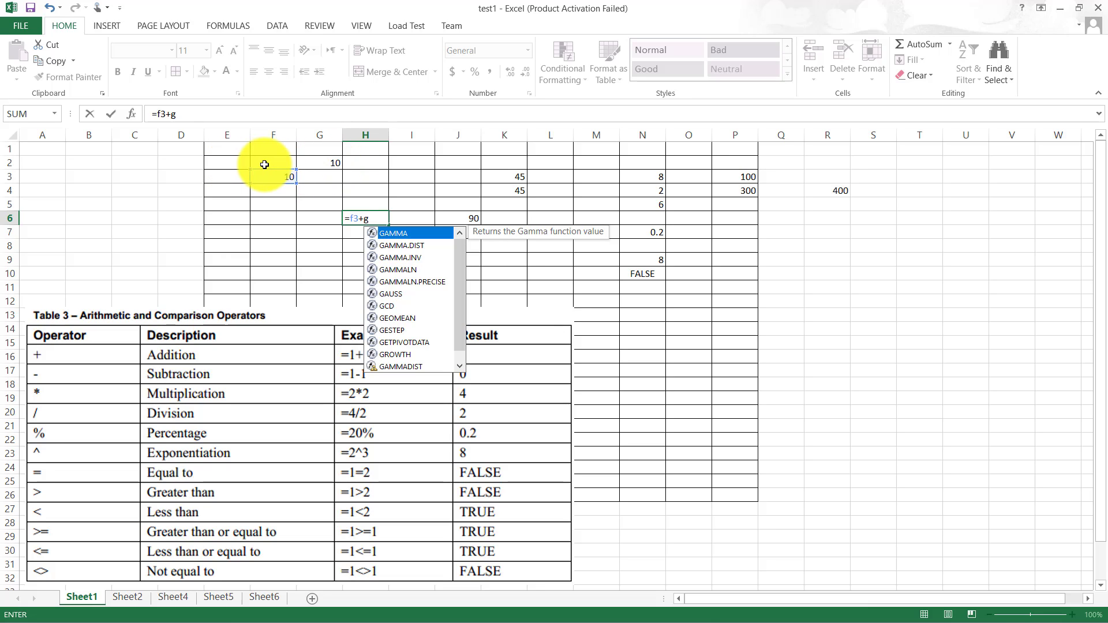
text(20)
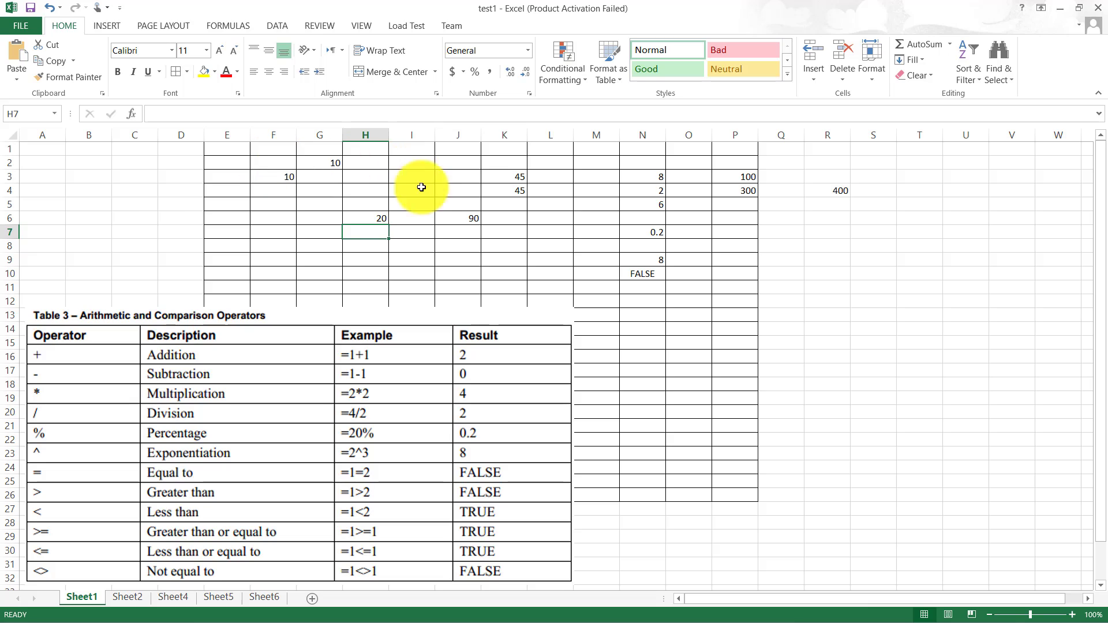
click(375, 221)
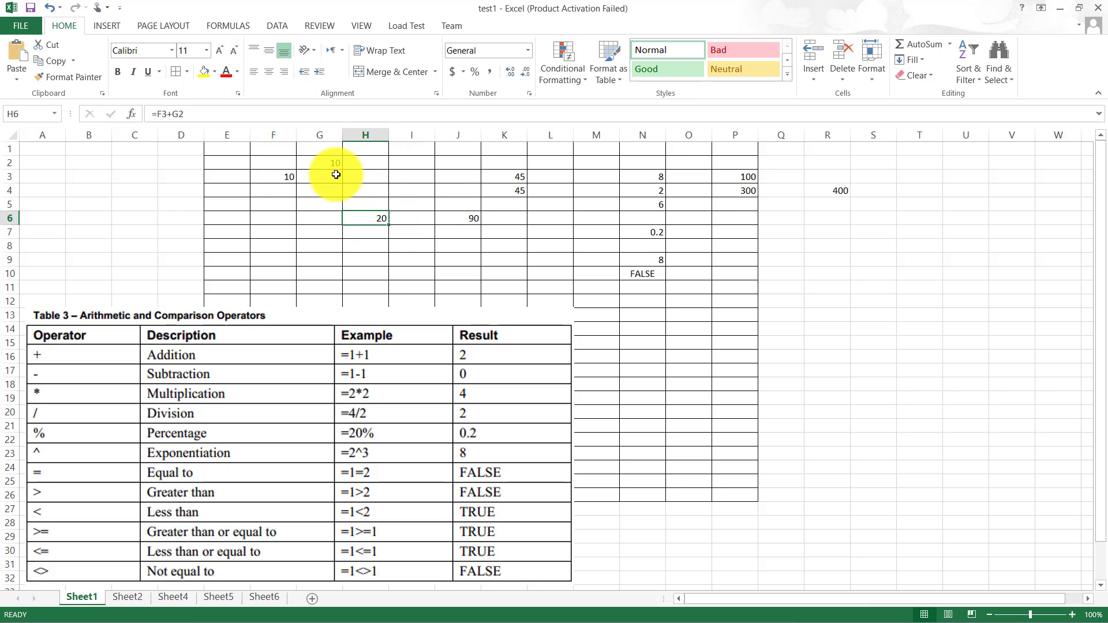
- Highlight column G and row 2 to show how the reference G2 is formed
click(327, 135)
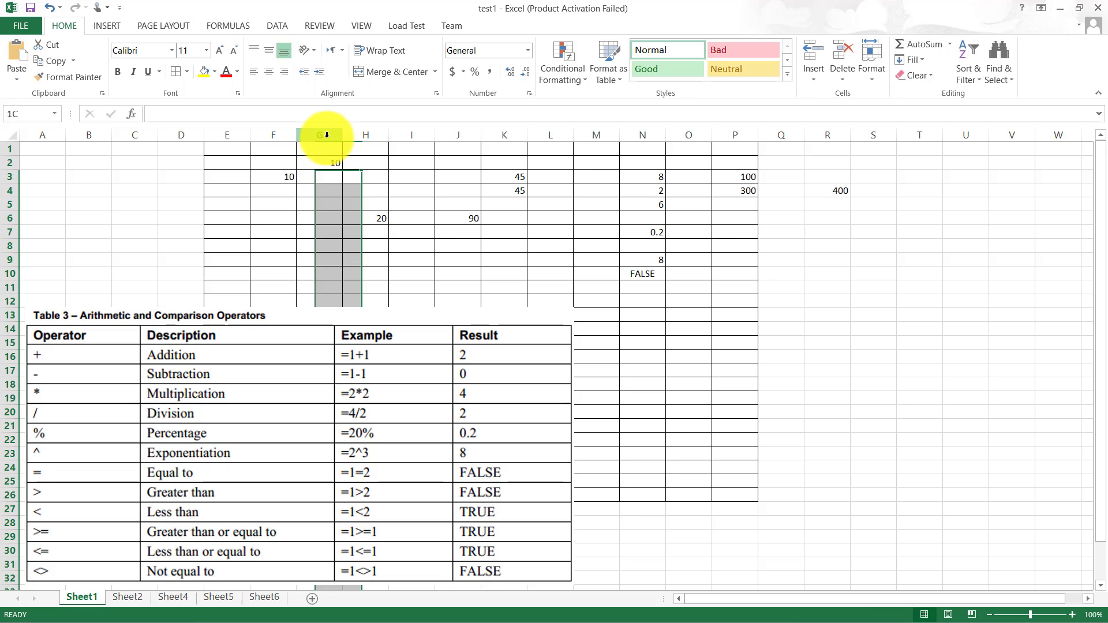
click(10, 163)
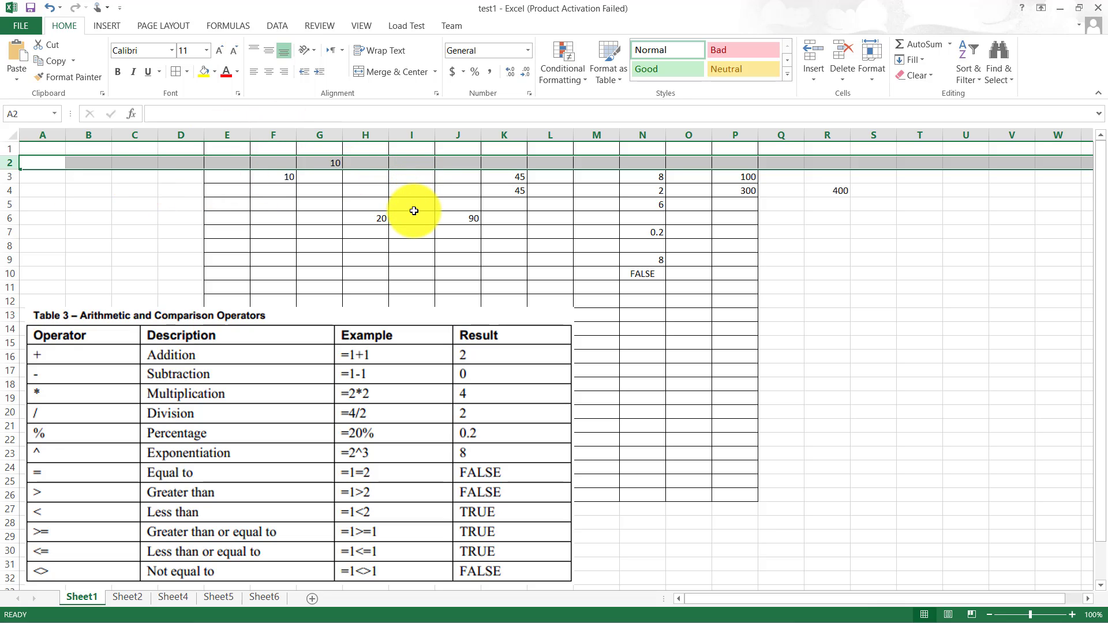
click(433, 223)
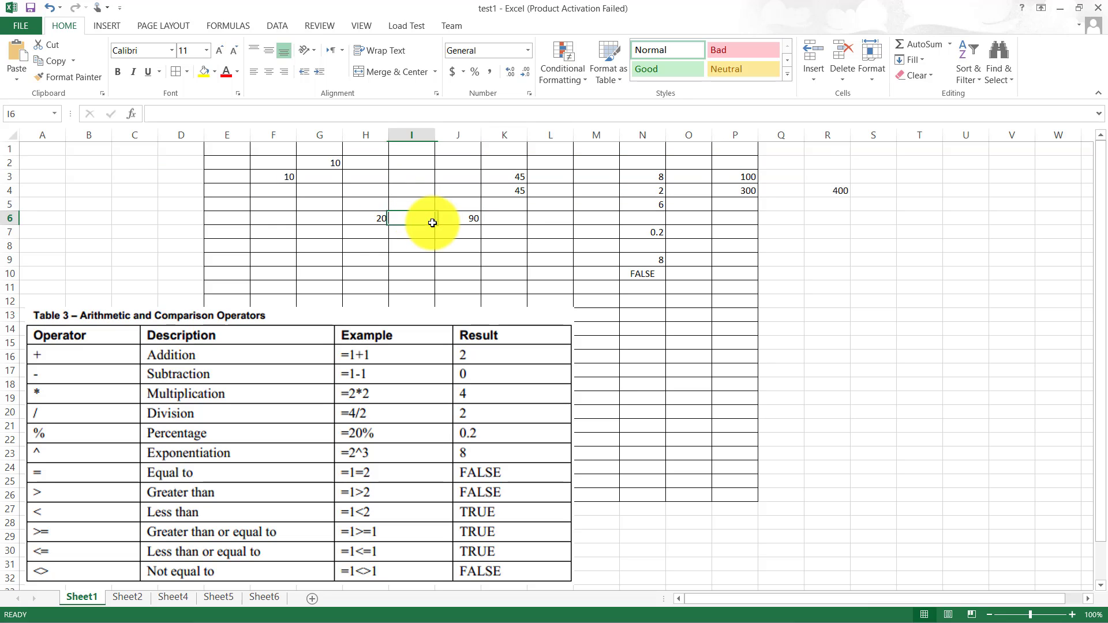